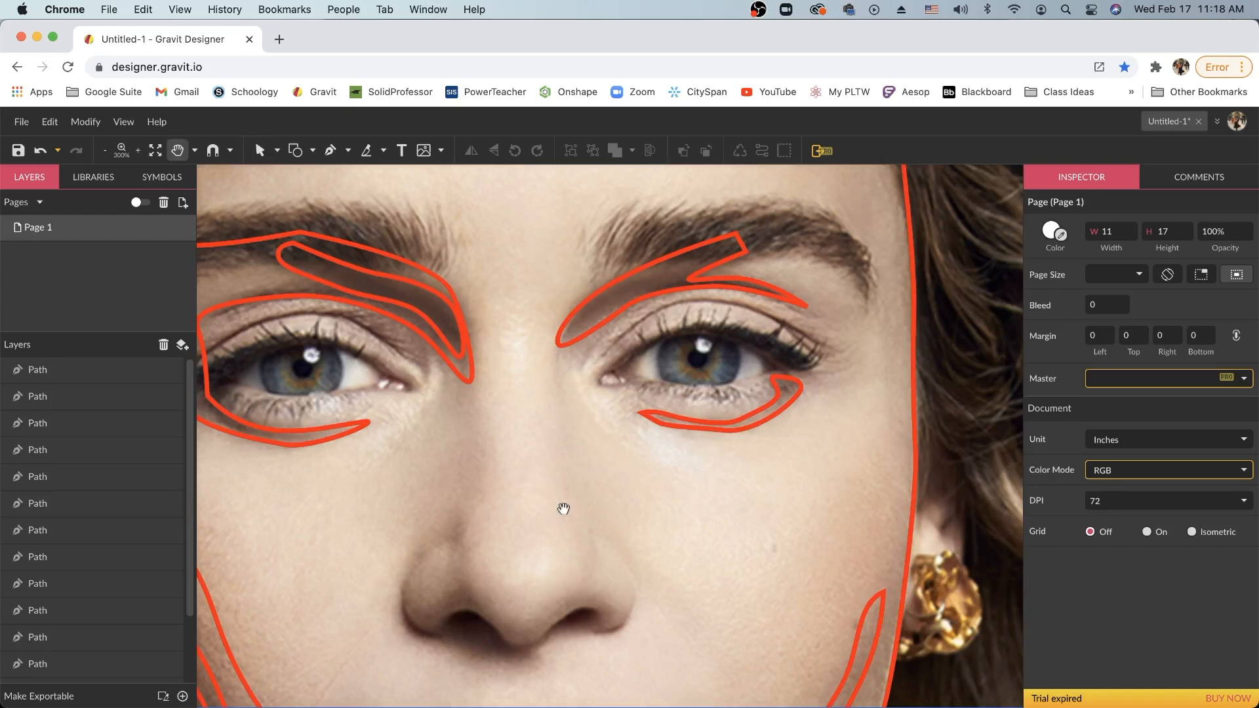
# Activate the Pen tool and examine the portrait's untraced shadow areas around the nose, both up close and from afar.
pyautogui.moveTo(559, 509); pyautogui.dragTo(703, 415)
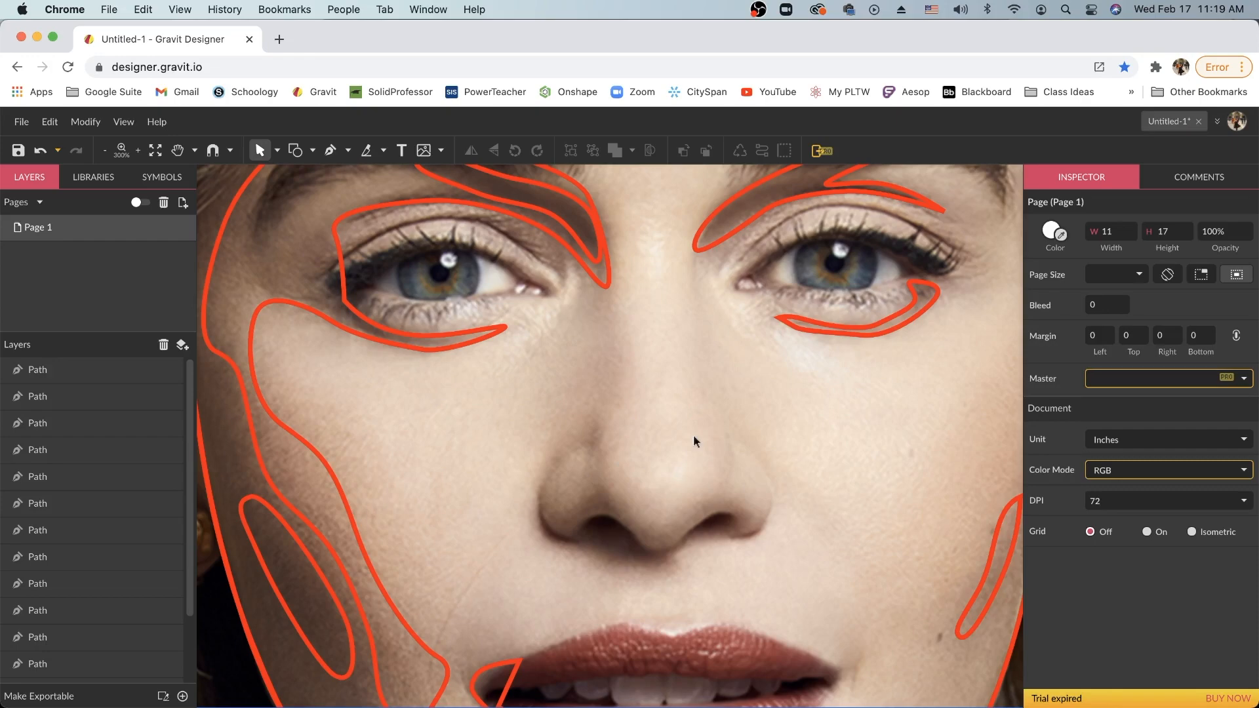
pyautogui.press('super+minus')
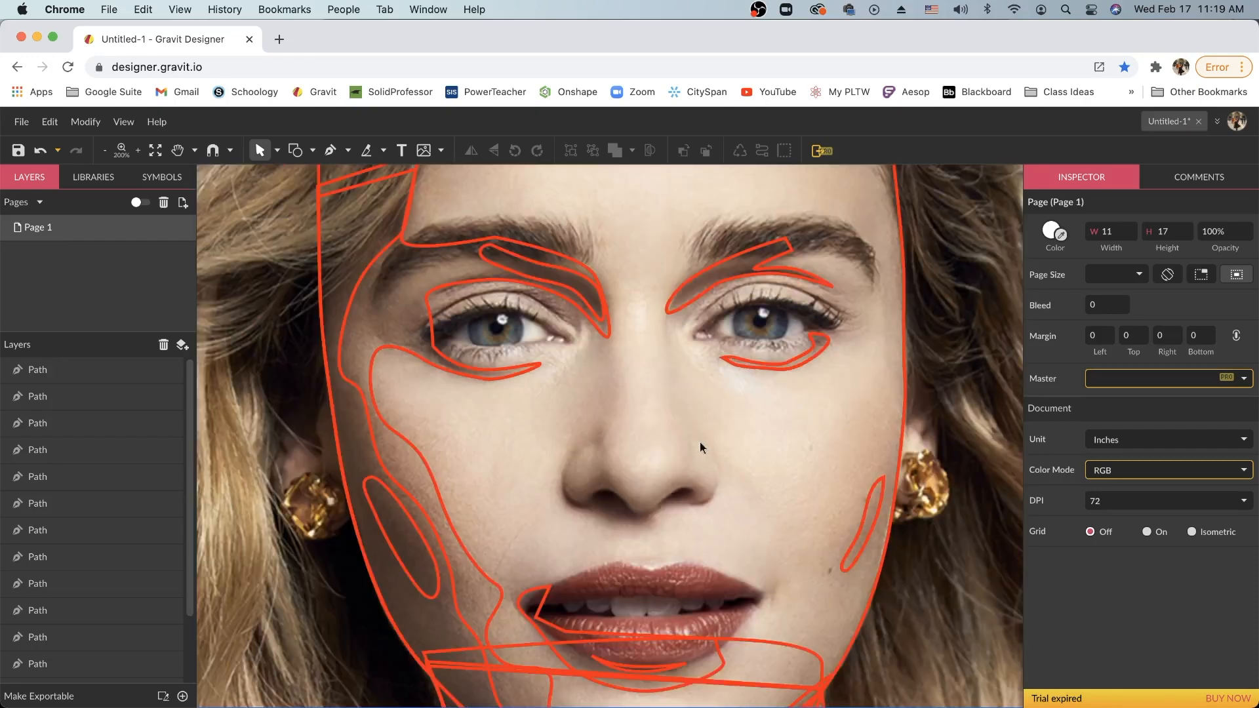
pyautogui.press('super+plus')
pyautogui.press('super+minus')
pyautogui.press('super+plus')
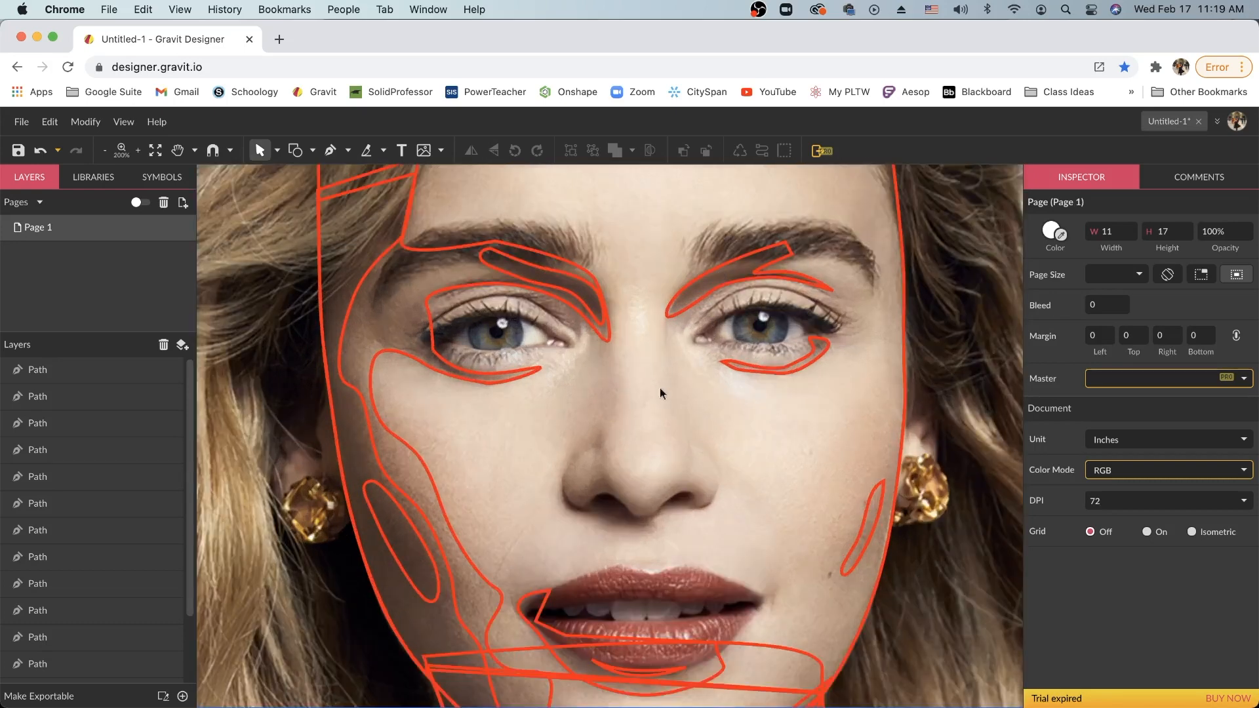
pyautogui.press('super+plus')
pyautogui.press('p')
pyautogui.press('space')
pyautogui.moveTo(791, 506); pyautogui.dragTo(789, 541)
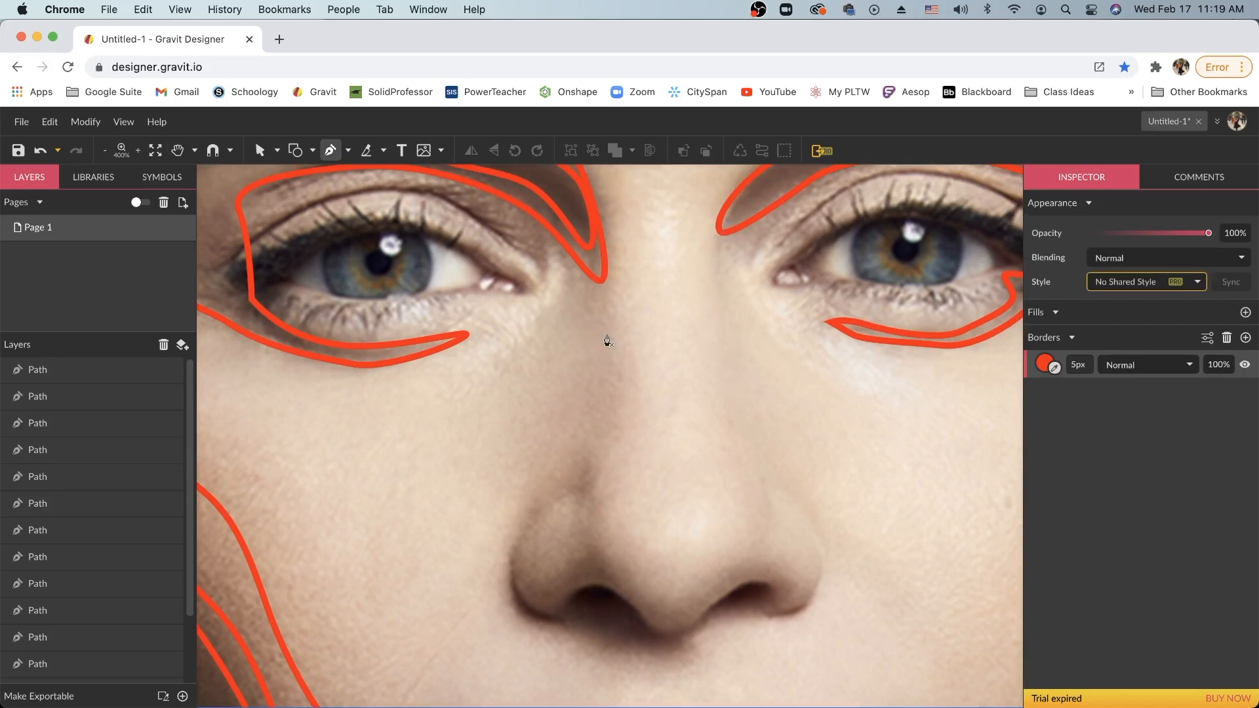
pyautogui.press('super+minus')
pyautogui.press('super+minus')
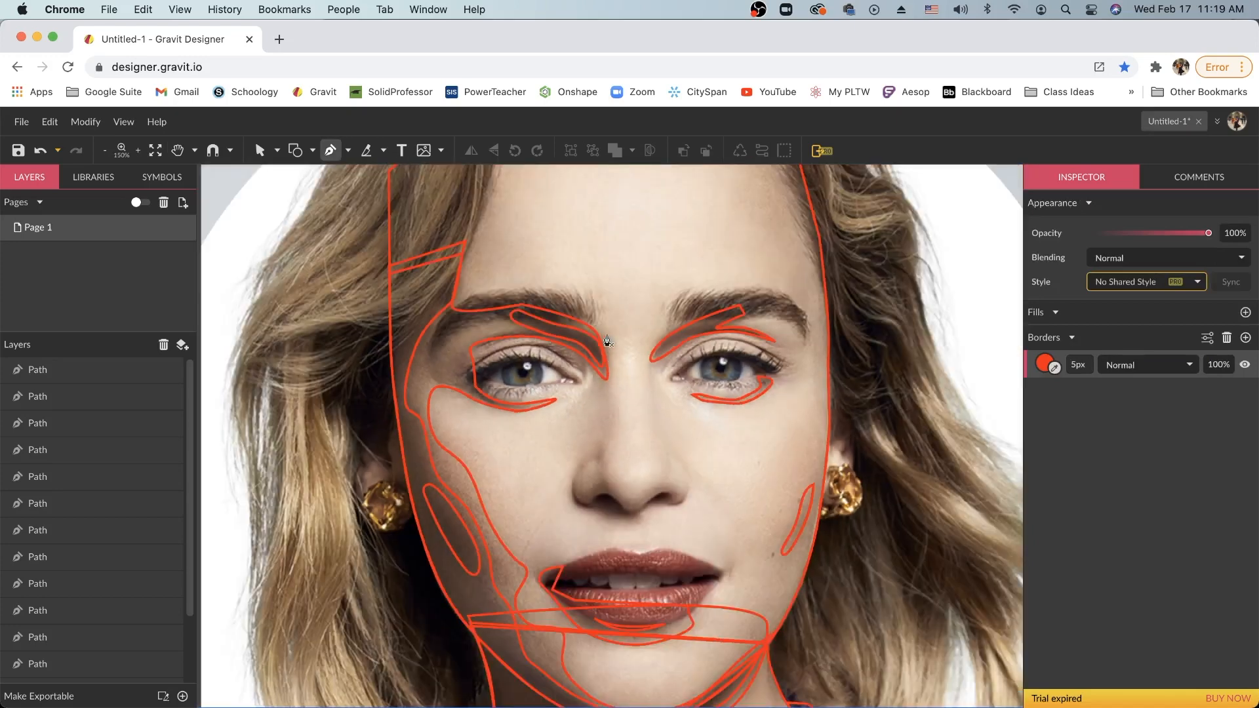
pyautogui.press('super+minus')
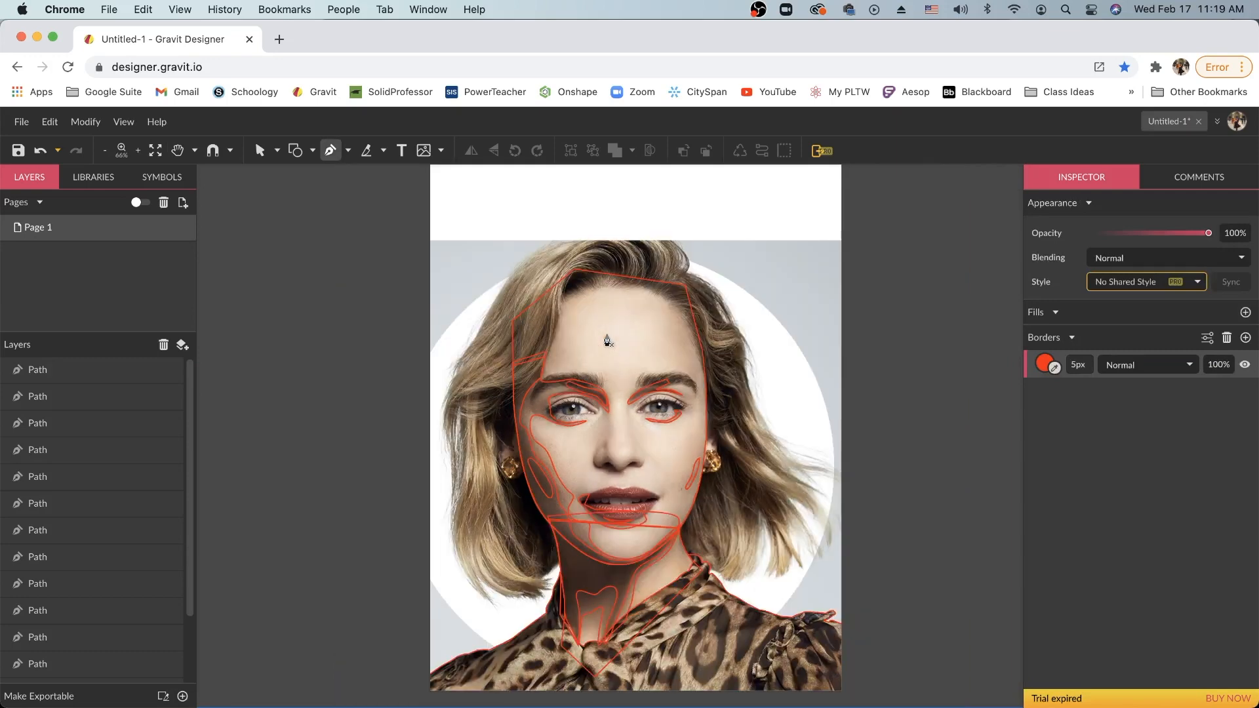
pyautogui.press('super+minus')
pyautogui.press('super+minus')
pyautogui.press('super+minus')
pyautogui.press('super+equal')
pyautogui.press('super+equal')
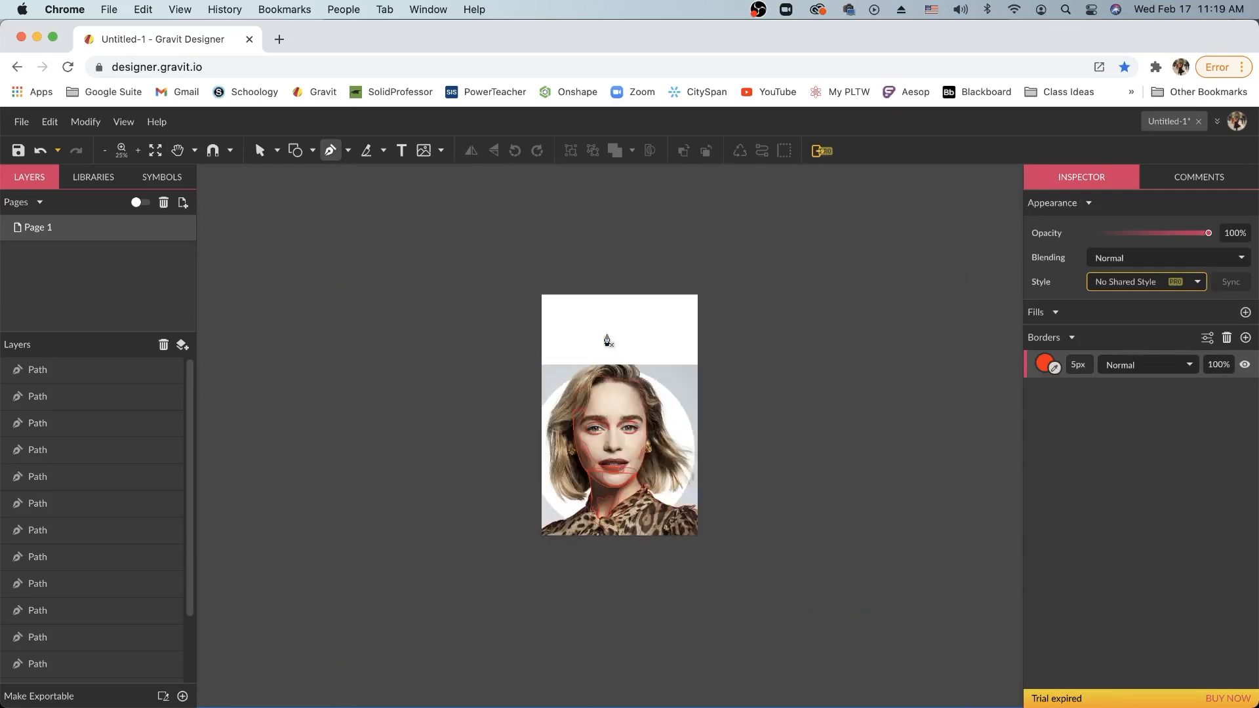
pyautogui.press('super+minus')
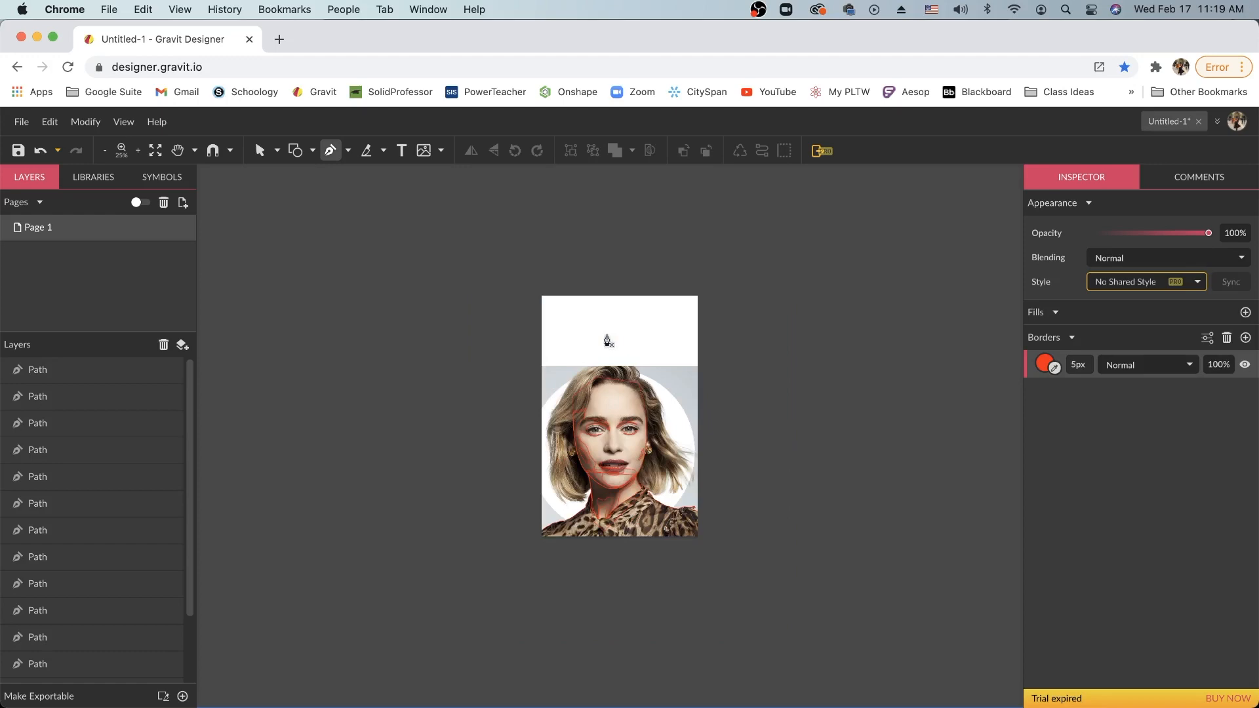
# Trace a closed teardrop-shaped shadow, about 0.54 × 1.15 in, beside the nose bridge from the left eye's inner corner down toward the nostril.
pyautogui.press('super+equal')
pyautogui.press('super+equal')
pyautogui.press('super+equal')
pyautogui.press('super+equal')
pyautogui.press('super+equal')
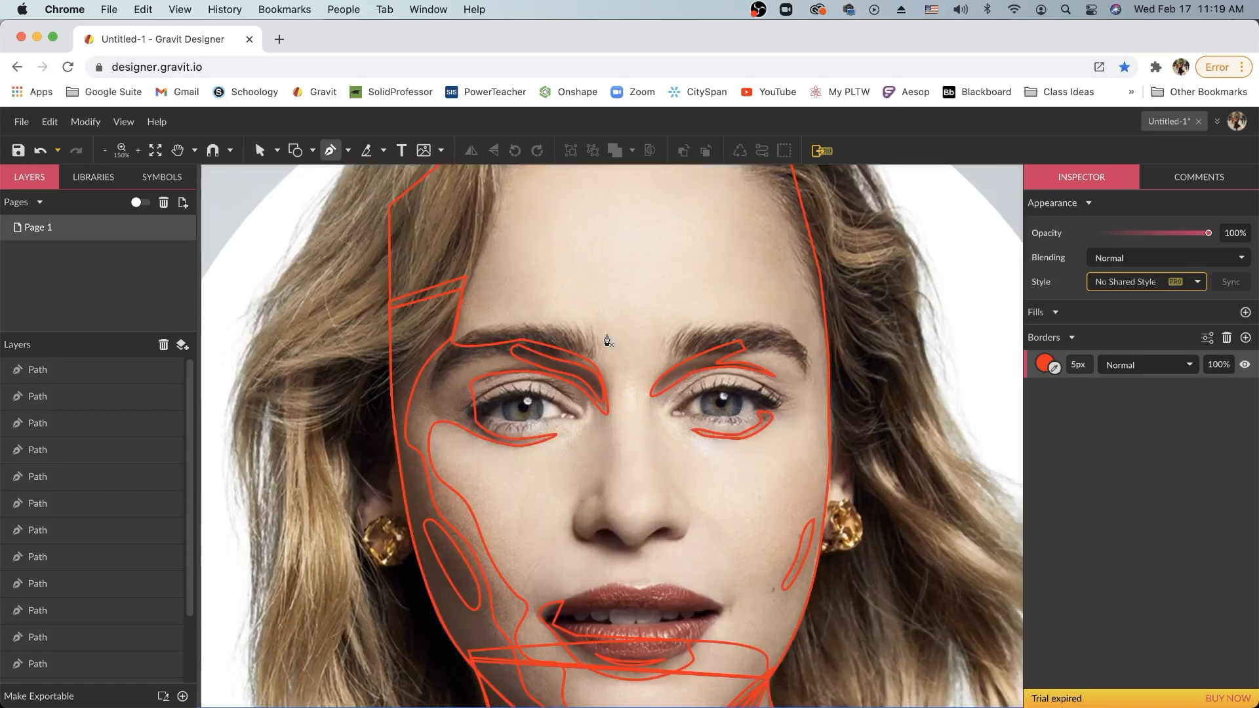
pyautogui.click(599, 402)
pyautogui.moveTo(583, 438); pyautogui.dragTo(567, 461)
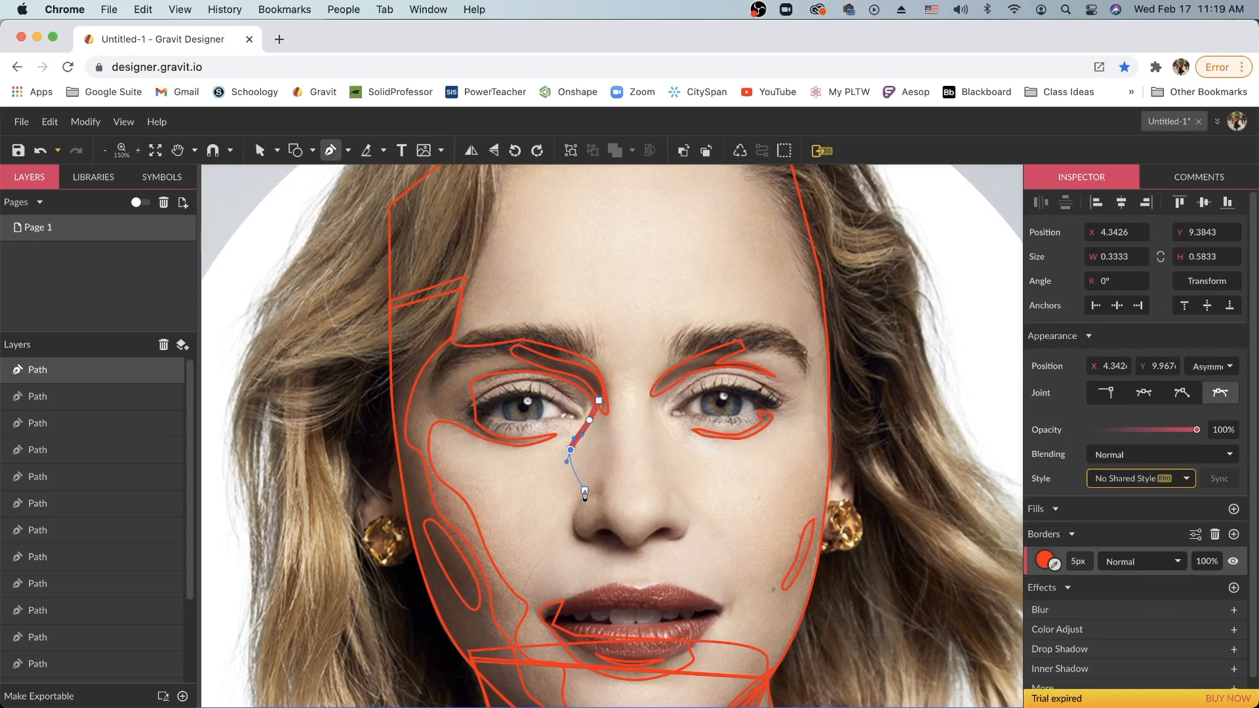
pyautogui.click(589, 496)
pyautogui.moveTo(597, 495); pyautogui.dragTo(614, 429)
pyautogui.click(600, 400)
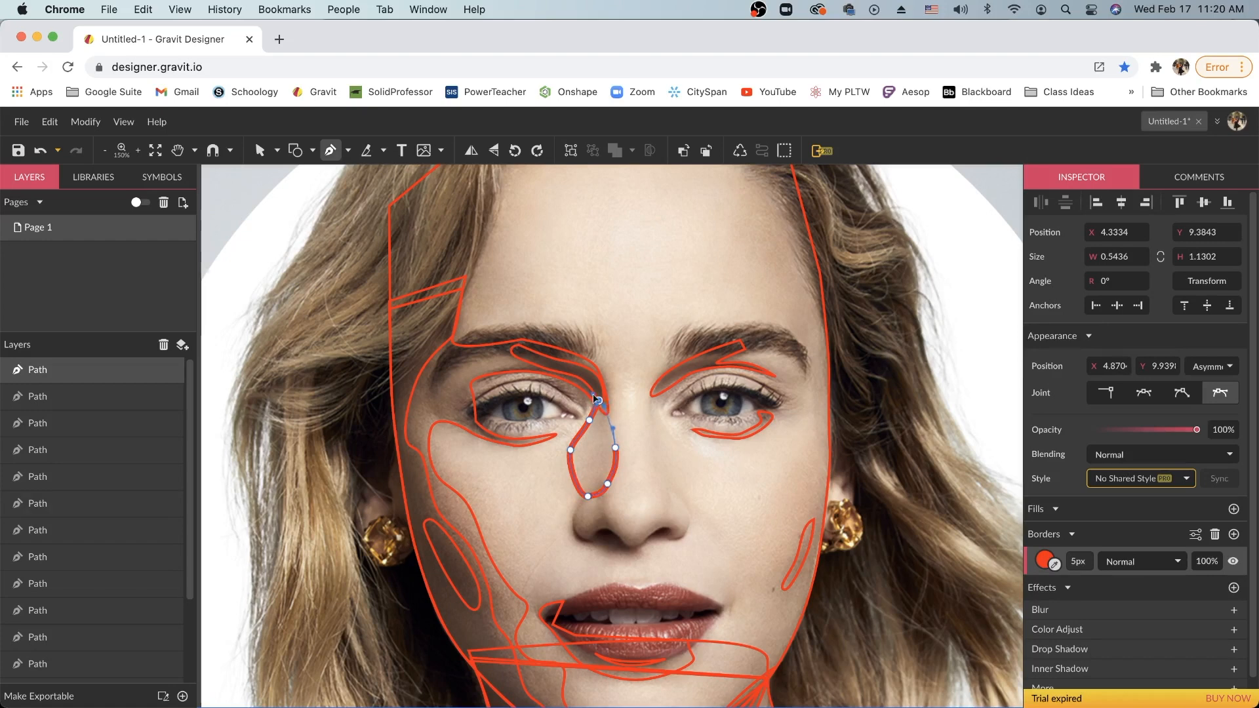
pyautogui.click(594, 399)
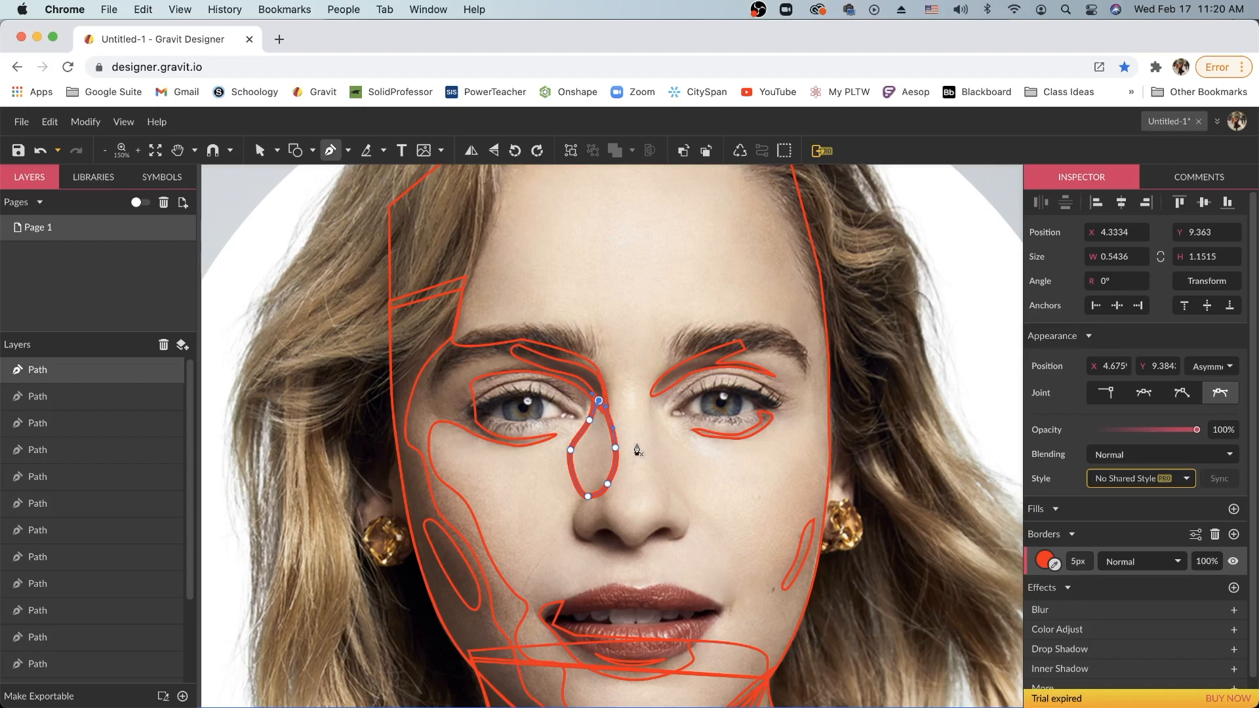
# Examine the portrait at several zoom levels for the shadow area on the right side of the nose.
pyautogui.press('super+plus')
pyautogui.press('space')
pyautogui.moveTo(639, 449); pyautogui.dragTo(450, 471)
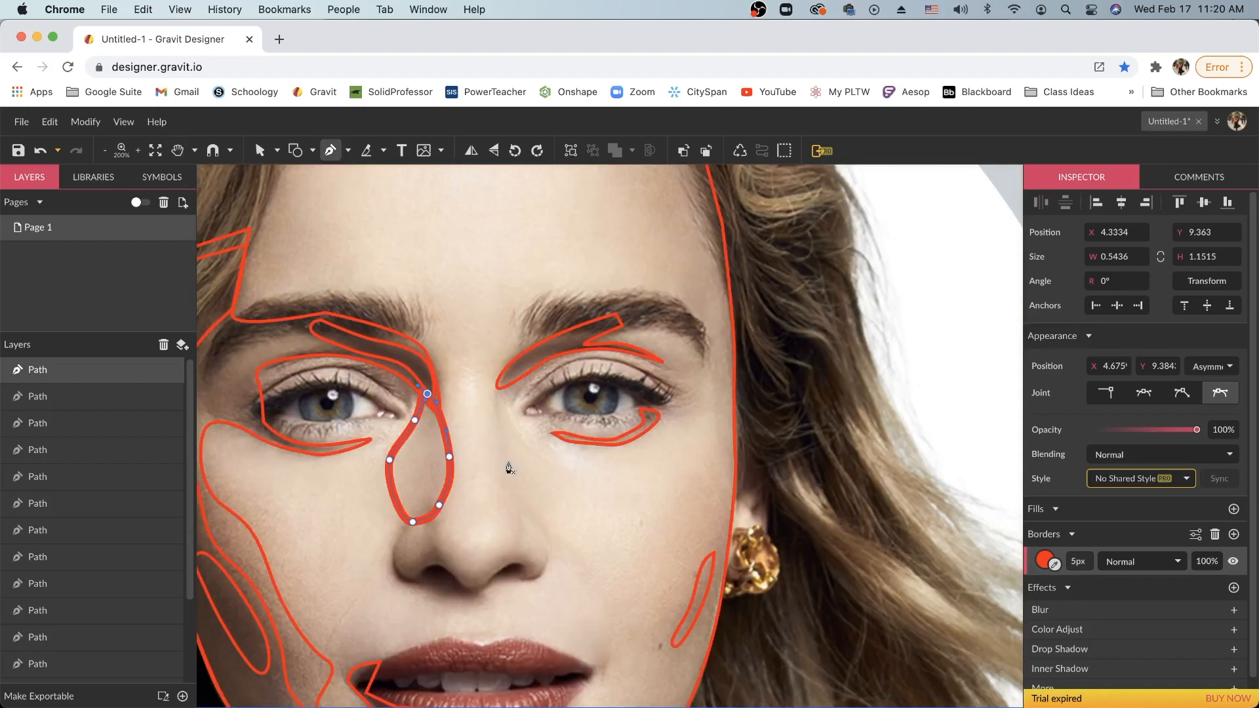
pyautogui.press('super+minus')
pyautogui.press('super+minus')
pyautogui.press('super+minus')
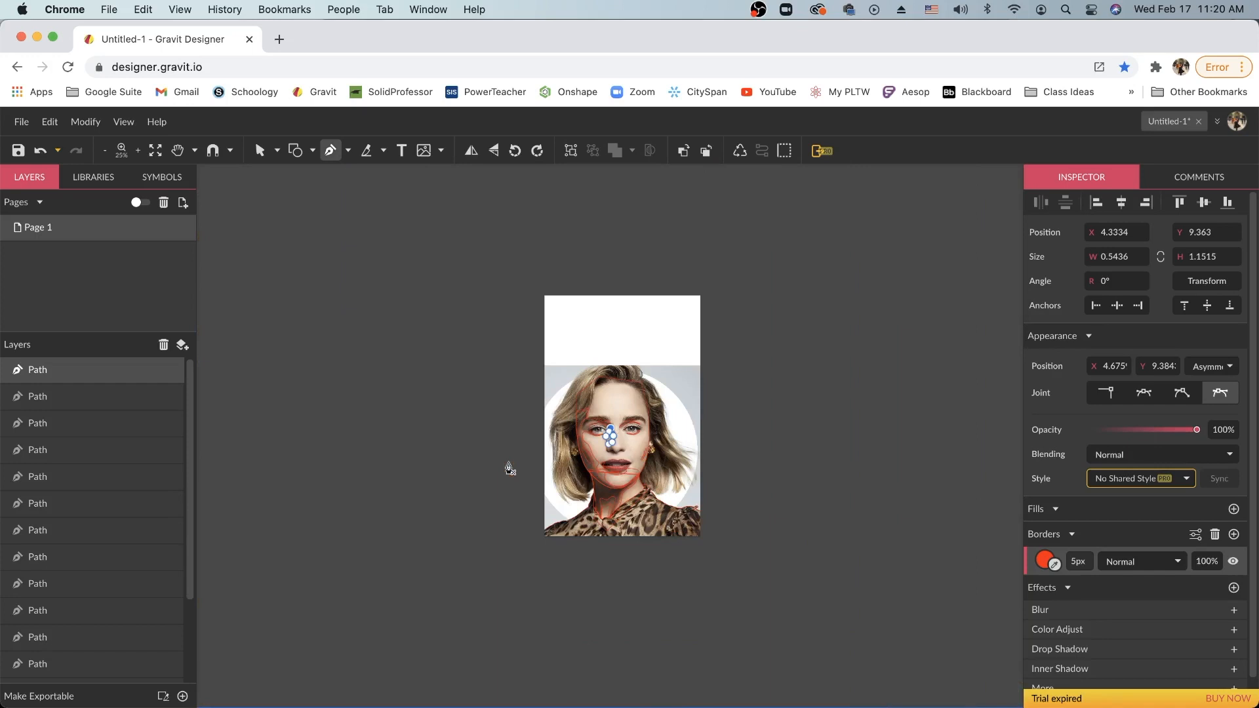
pyautogui.press('super+plus')
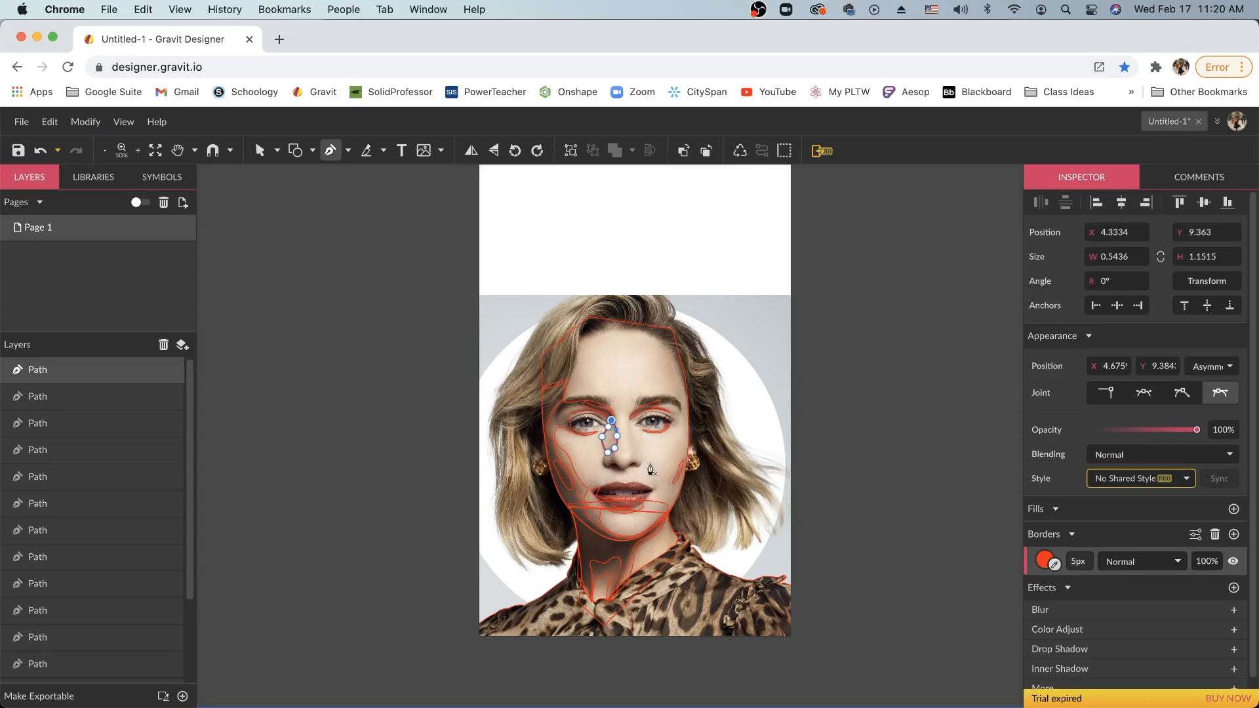
pyautogui.press('super+plus')
pyautogui.press('super+plus')
pyautogui.press('super+plus')
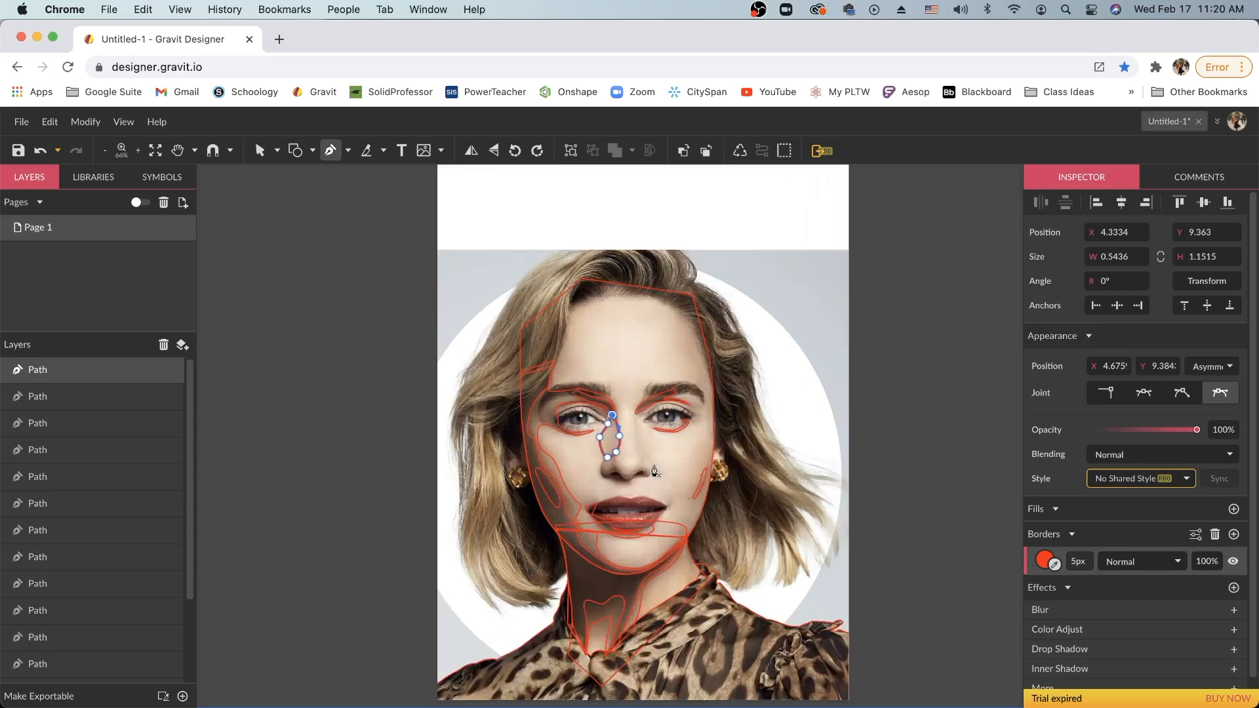
# Begin a pen path at the inner end of the right eye's brow shadow and trace it down the nose to above the nostril.
pyautogui.press('space')
pyautogui.moveTo(656, 471); pyautogui.dragTo(599, 488)
pyautogui.moveTo(609, 417); pyautogui.dragTo(623, 502)
pyautogui.click(623, 522)
pyautogui.click(624, 519)
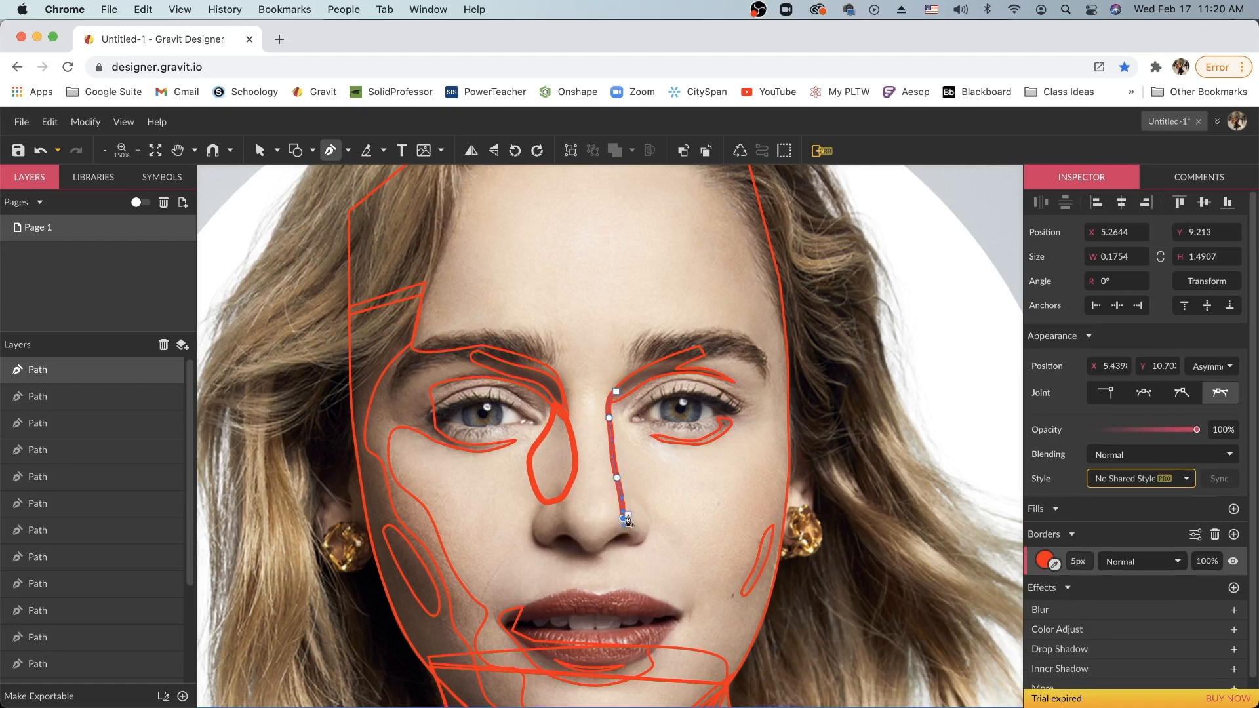
# Extend the path diagonally onto the cheek beside the nostril and close it back at its start, about 0.86 × 2 in overall.
pyautogui.scroll(2, 633, 515)
pyautogui.scroll(1, 634, 516)
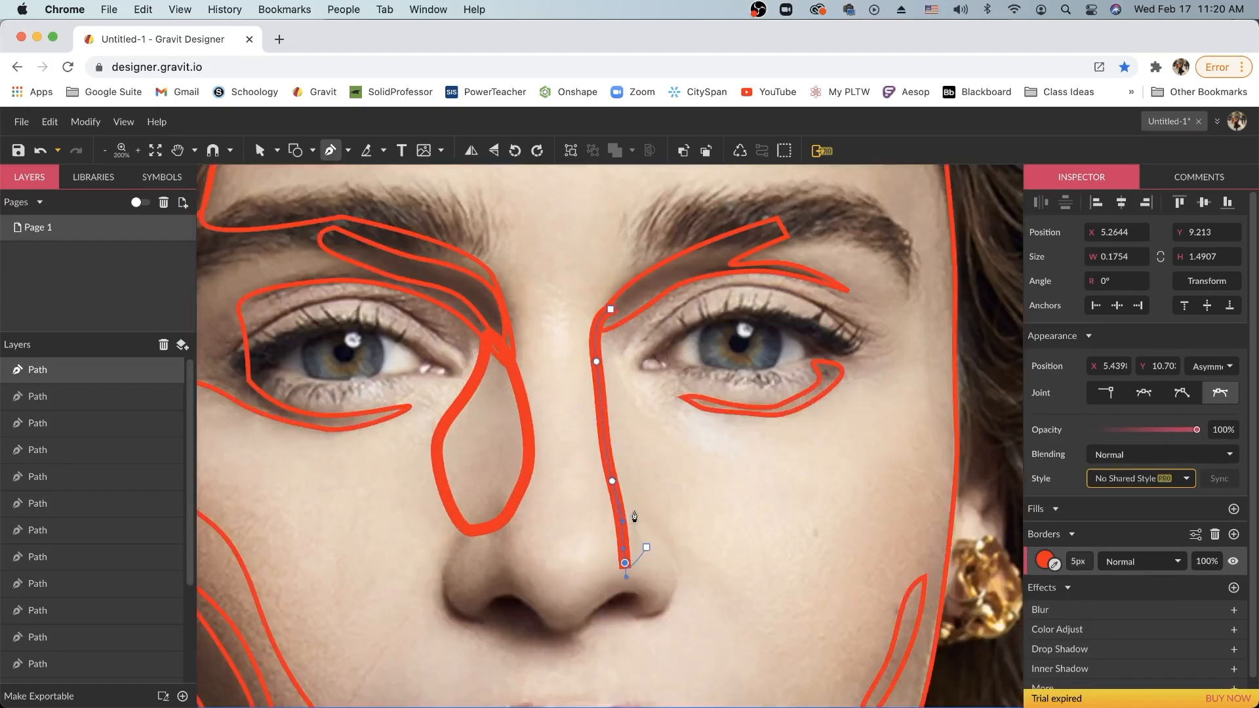
pyautogui.scroll(1, 634, 515)
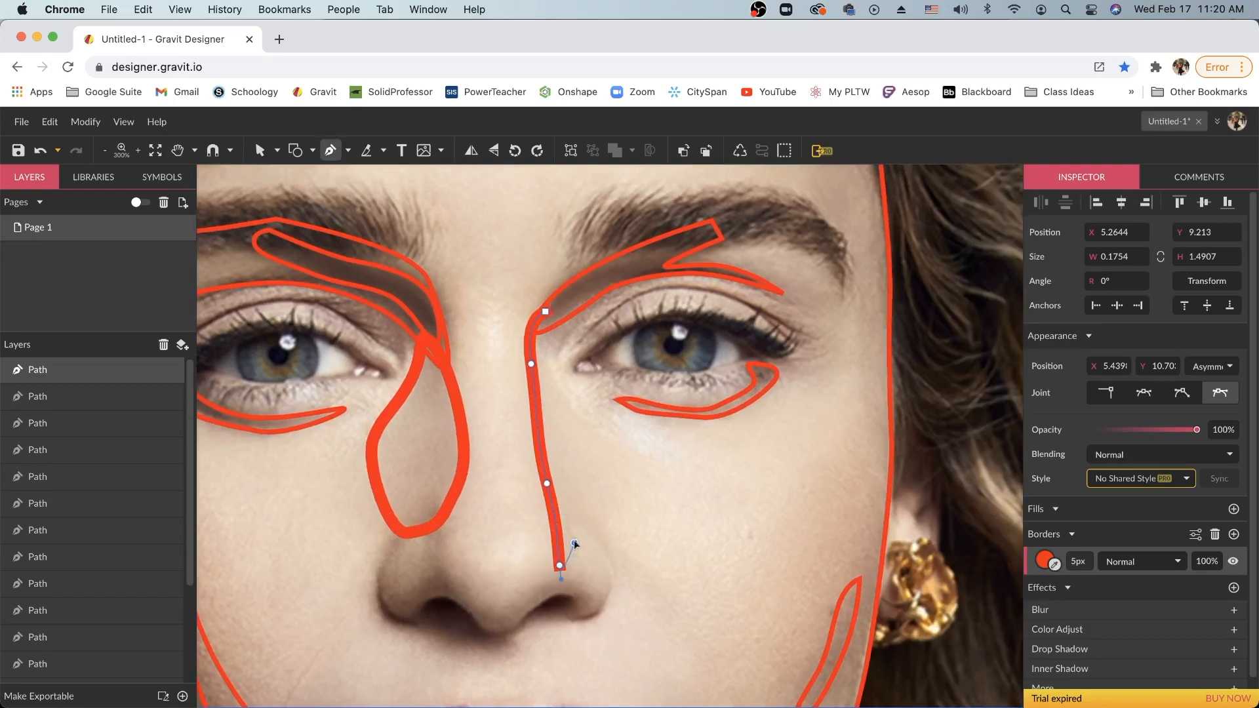
pyautogui.moveTo(574, 543); pyautogui.dragTo(636, 606)
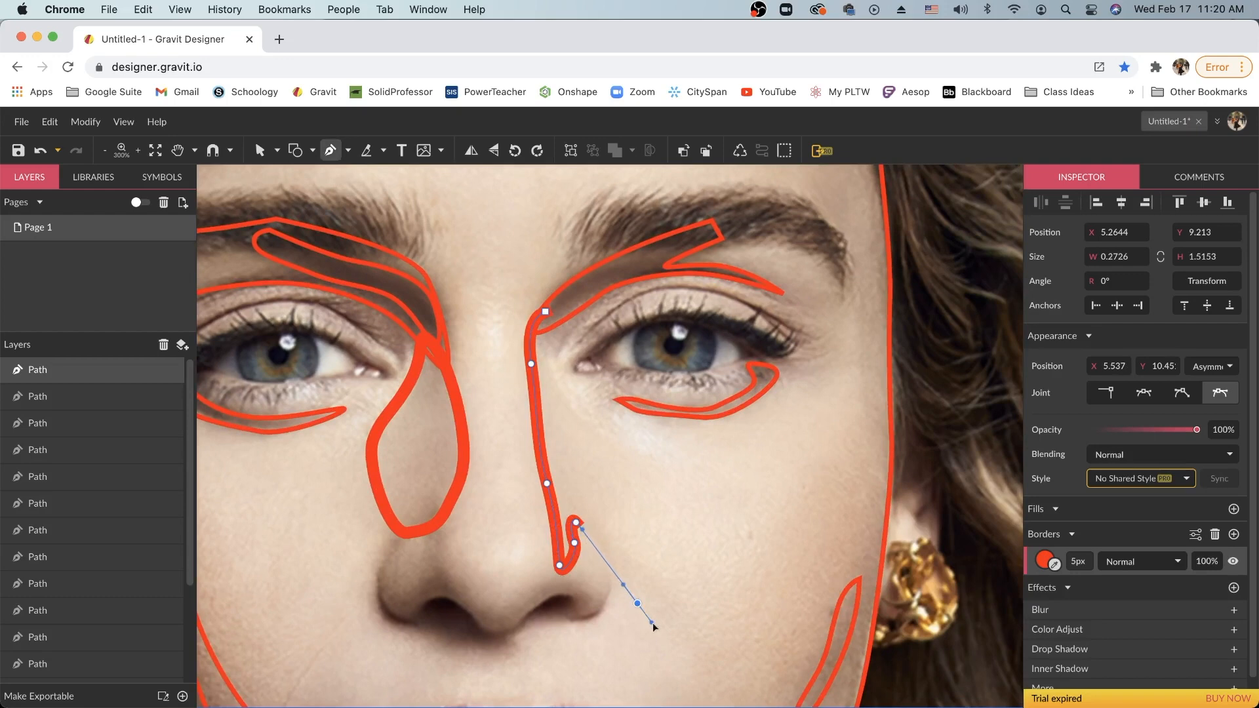
pyautogui.click(637, 603)
pyautogui.moveTo(674, 646); pyautogui.dragTo(683, 644)
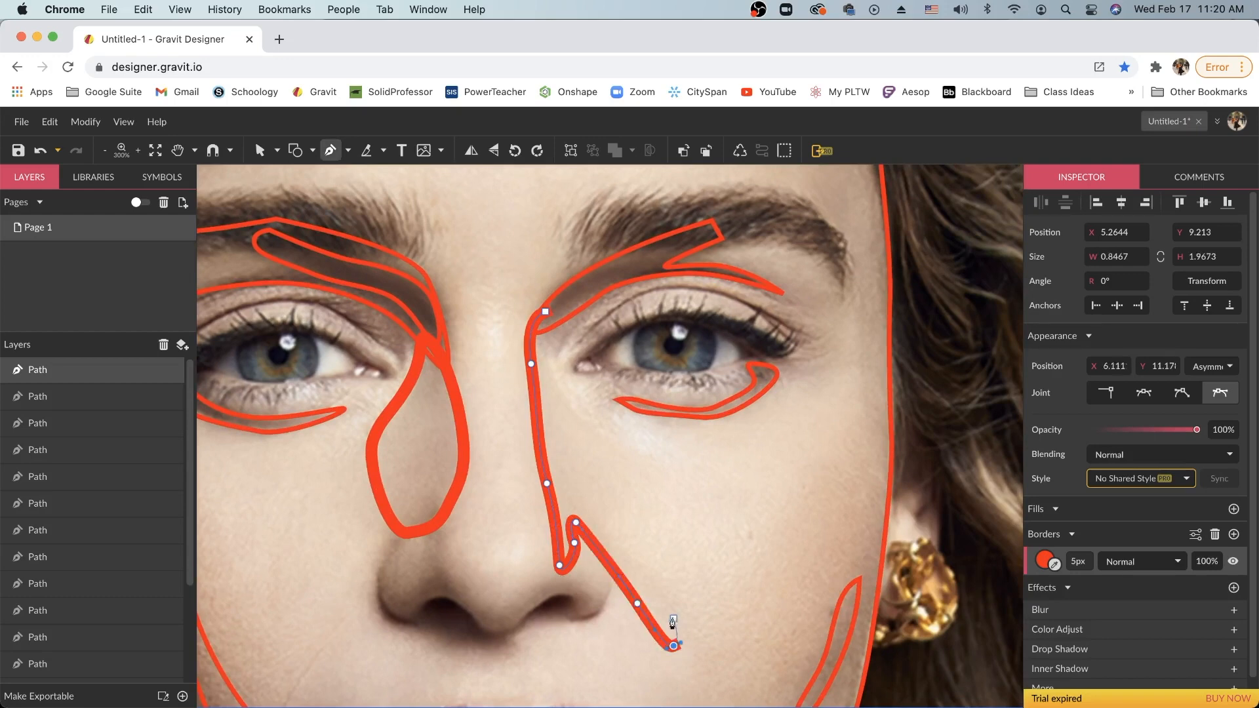
pyautogui.moveTo(657, 582); pyautogui.dragTo(640, 561)
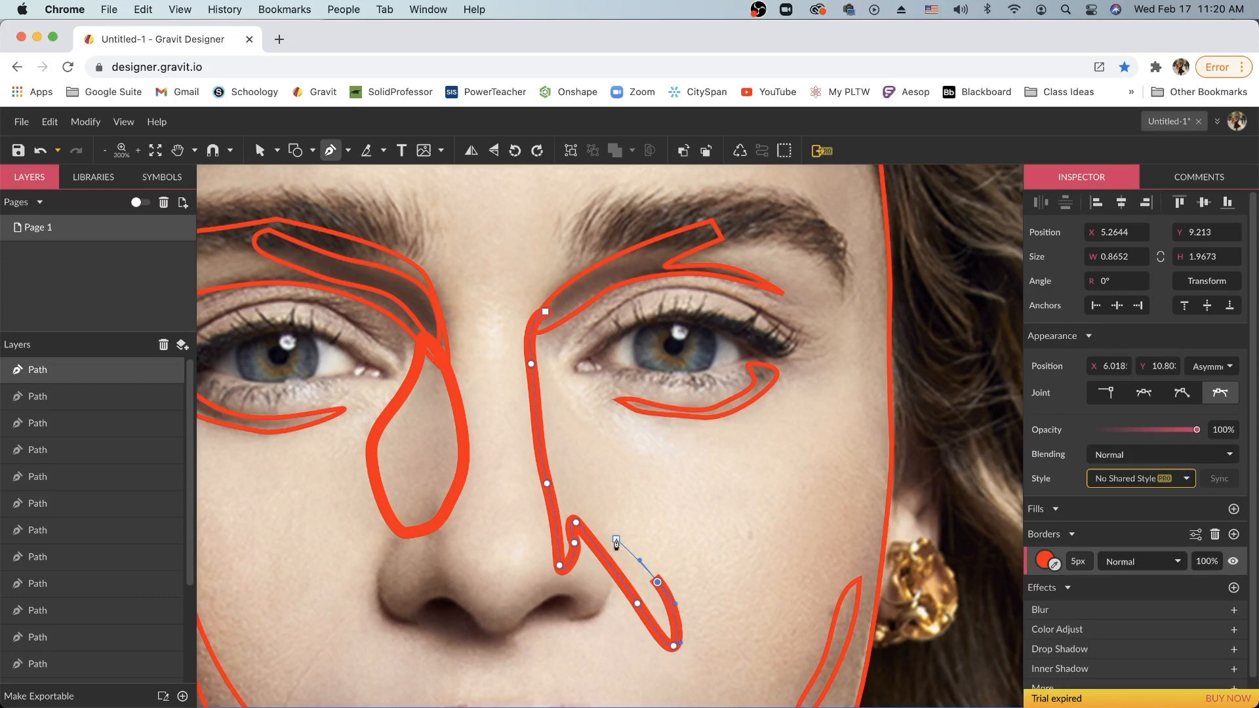
pyautogui.scroll(-5, 617, 545)
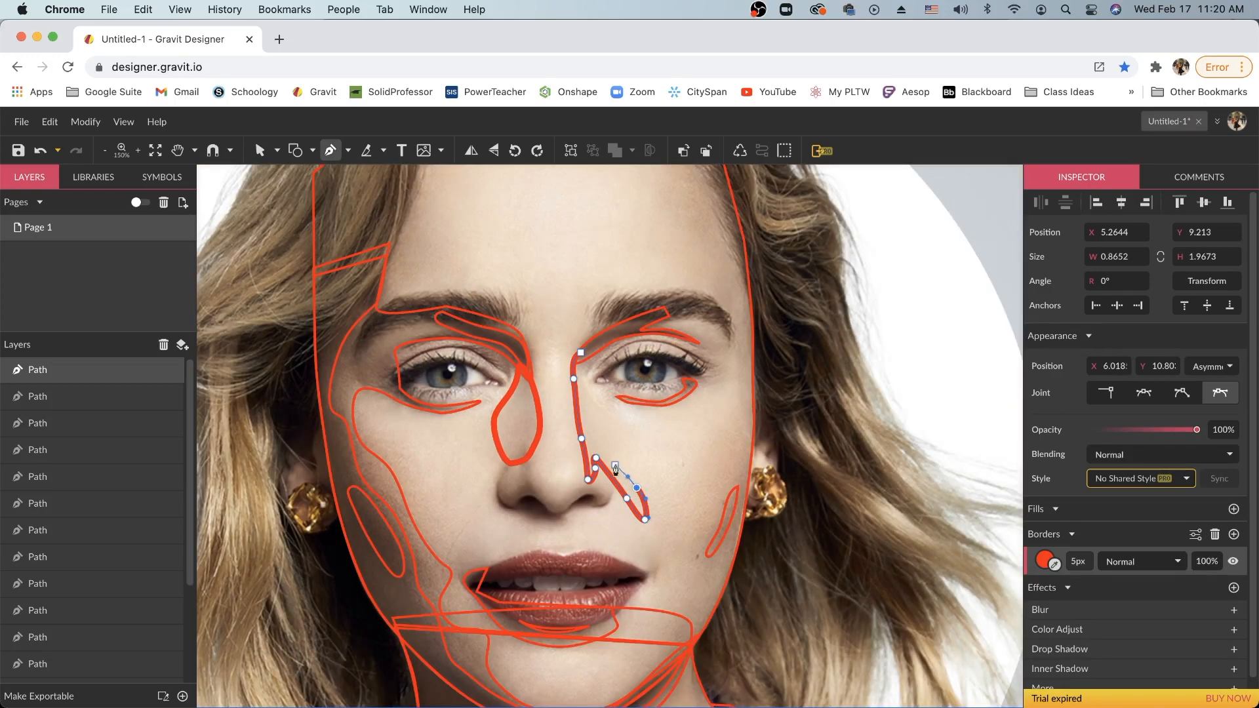
pyautogui.moveTo(615, 457); pyautogui.dragTo(589, 393)
pyautogui.click(581, 353)
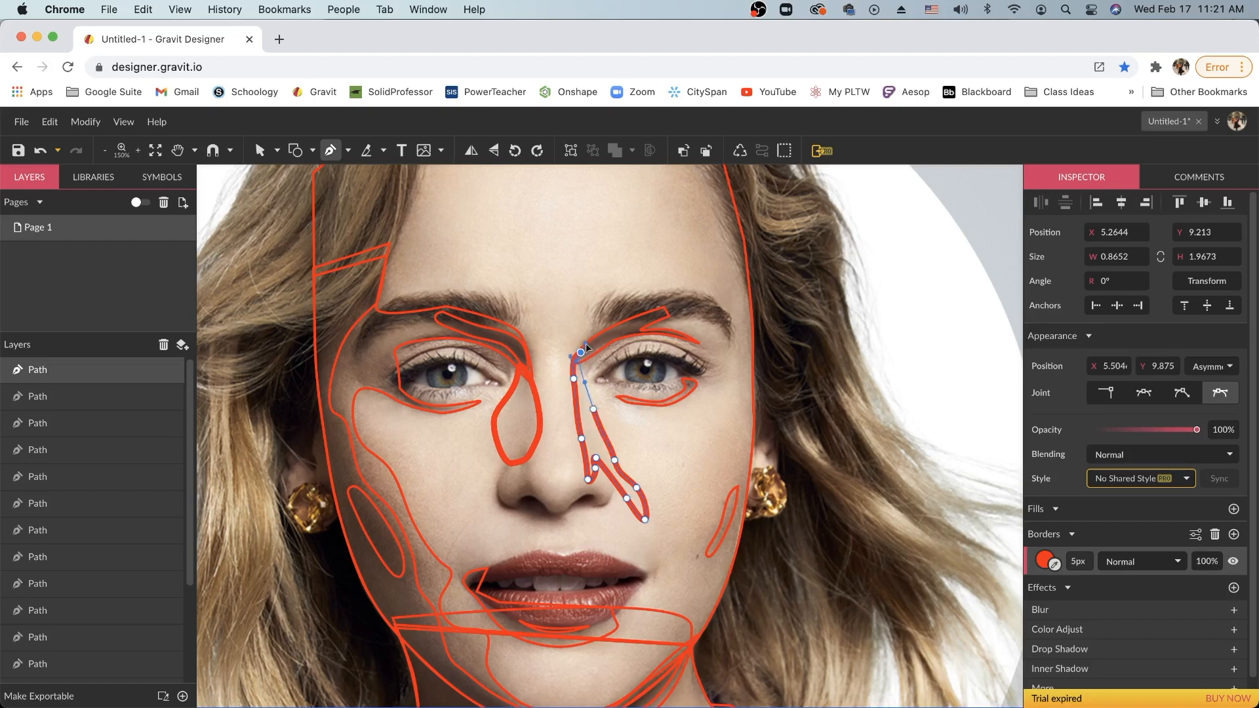
pyautogui.click(581, 352)
# Select all the traced paths over the portrait and set their border width to 2 px.
pyautogui.scroll(-5, 571, 435)
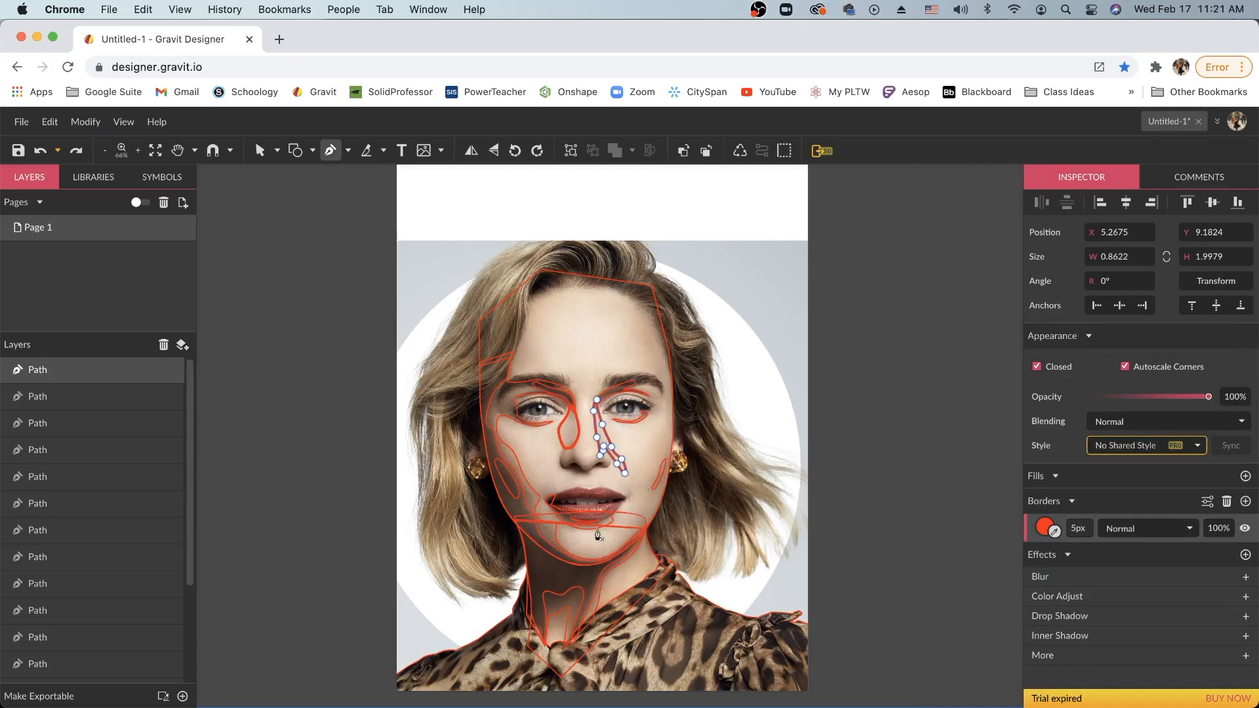
pyautogui.scroll(1, 446, 246)
pyautogui.click(260, 151)
pyautogui.moveTo(357, 259); pyautogui.dragTo(817, 663)
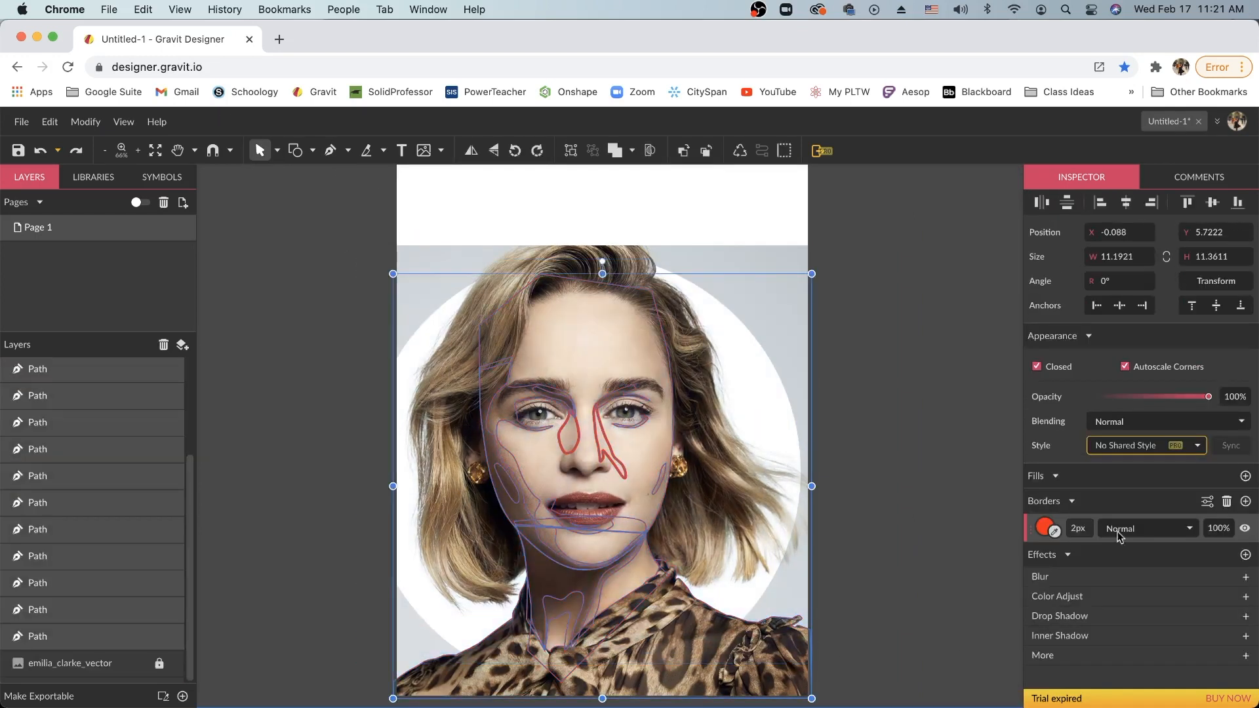
pyautogui.click(1081, 529)
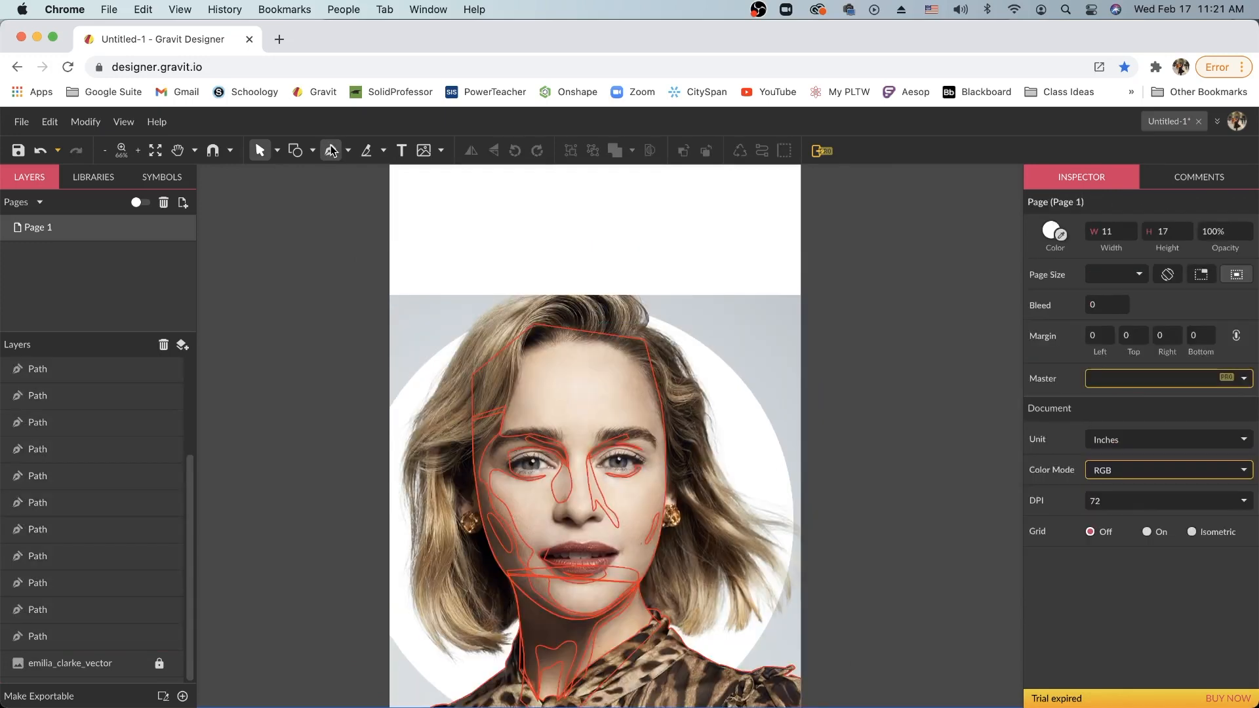
# Set the Pen tool's border width for new paths to 2 px.
pyautogui.click(330, 150)
pyautogui.scroll(1, 657, 379)
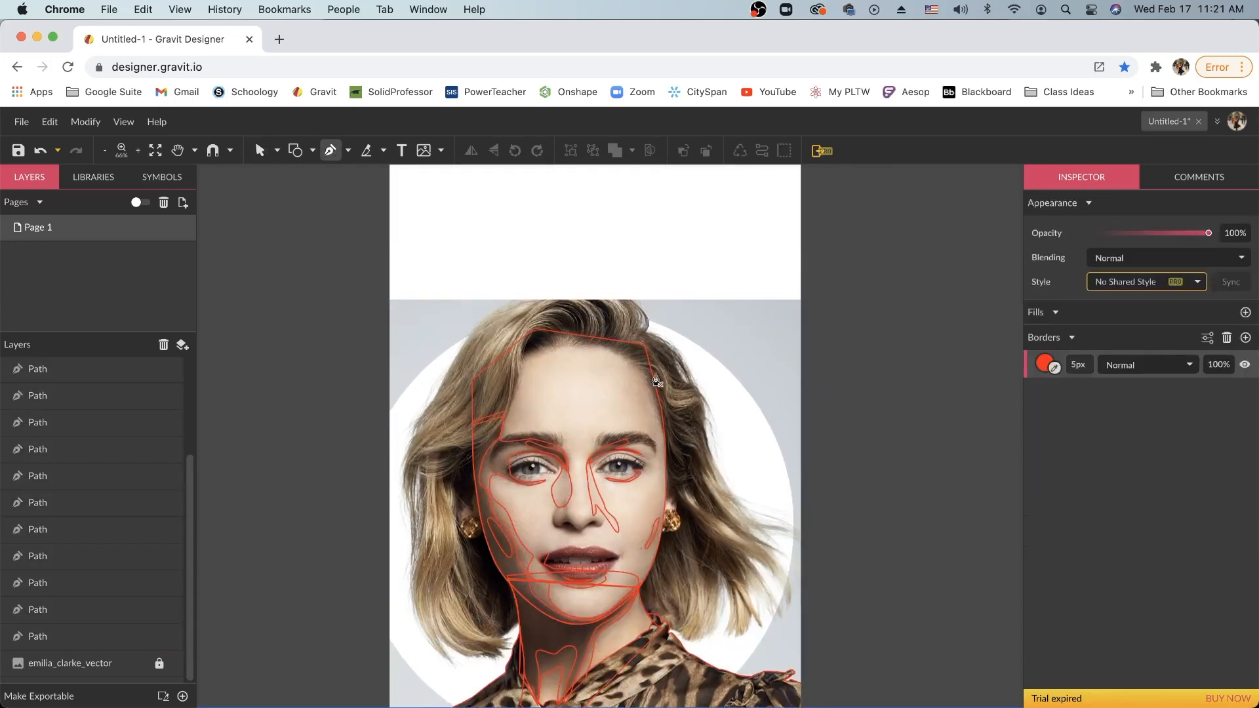
pyautogui.scroll(-3, 704, 566)
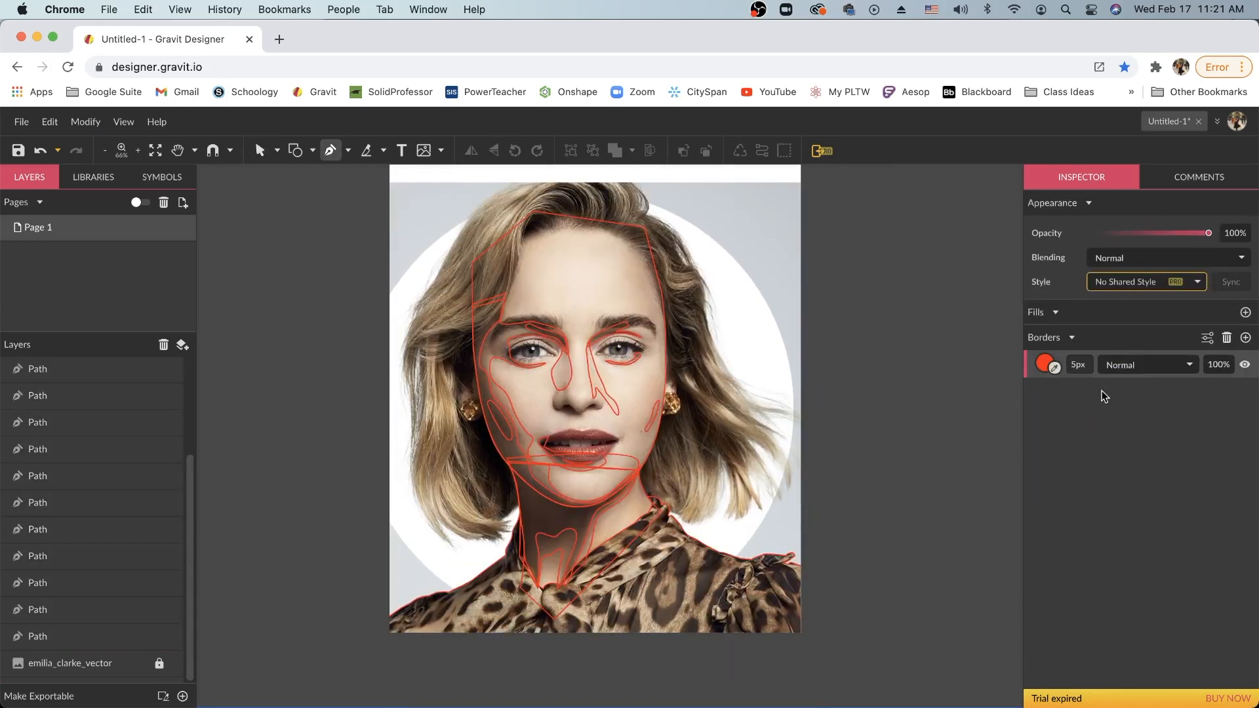
pyautogui.click(1084, 364)
pyautogui.click(1085, 364)
pyautogui.write('2')
pyautogui.press('Return')
# Trace the nose's lower outline from the left side of the nose, around and under the nostrils, to the right nostril's outer edge.
pyautogui.scroll(4, 562, 481)
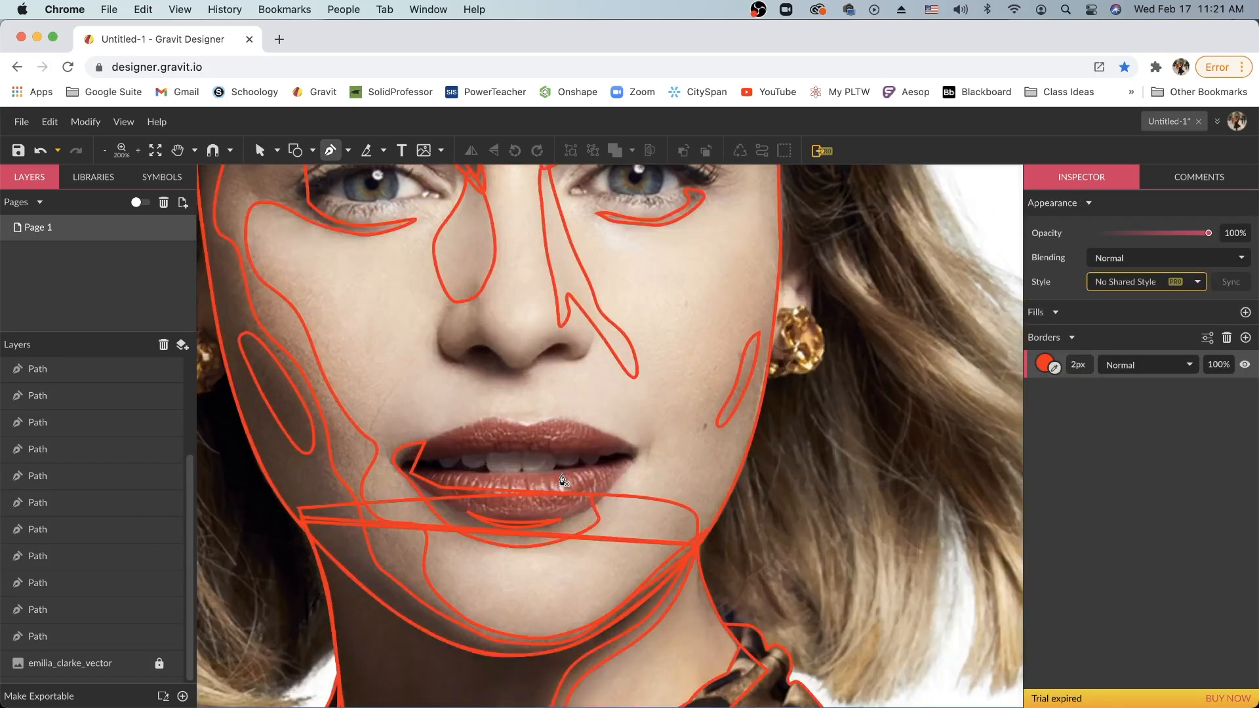
pyautogui.press('super+plus')
pyautogui.press('super+plus')
pyautogui.press('space')
pyautogui.moveTo(573, 311); pyautogui.dragTo(741, 522)
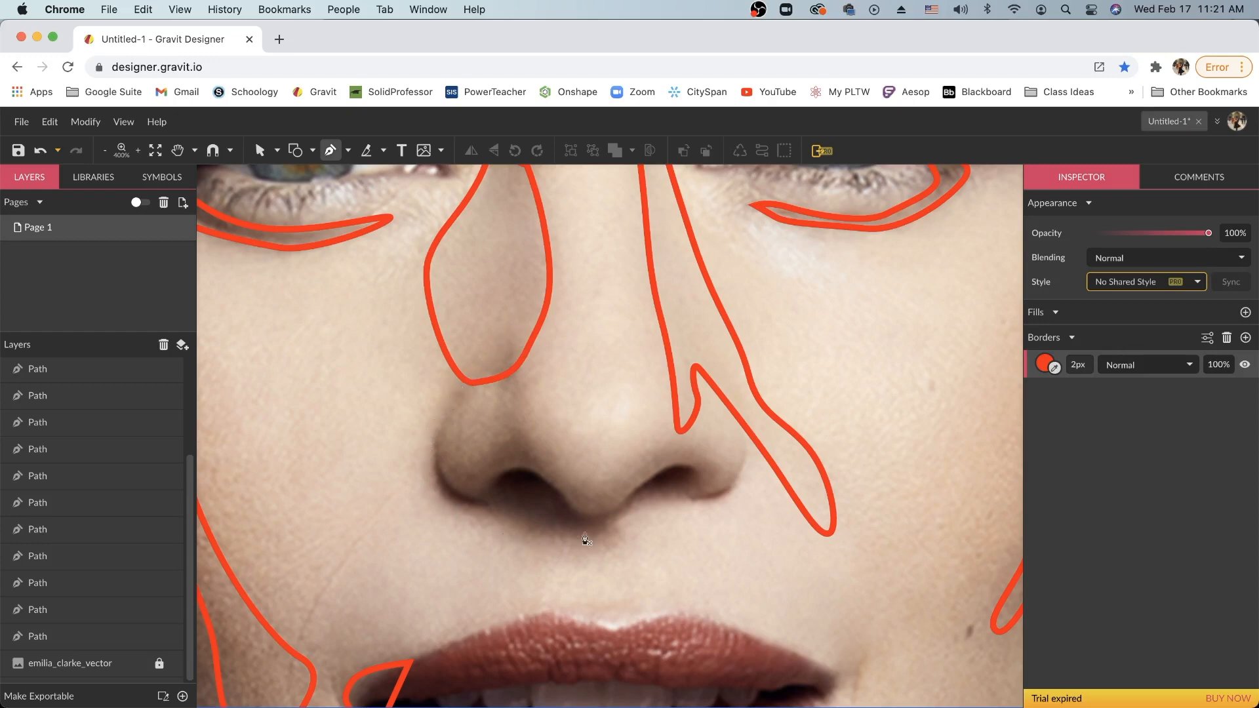
pyautogui.click(504, 318)
pyautogui.moveTo(468, 356); pyautogui.dragTo(421, 437)
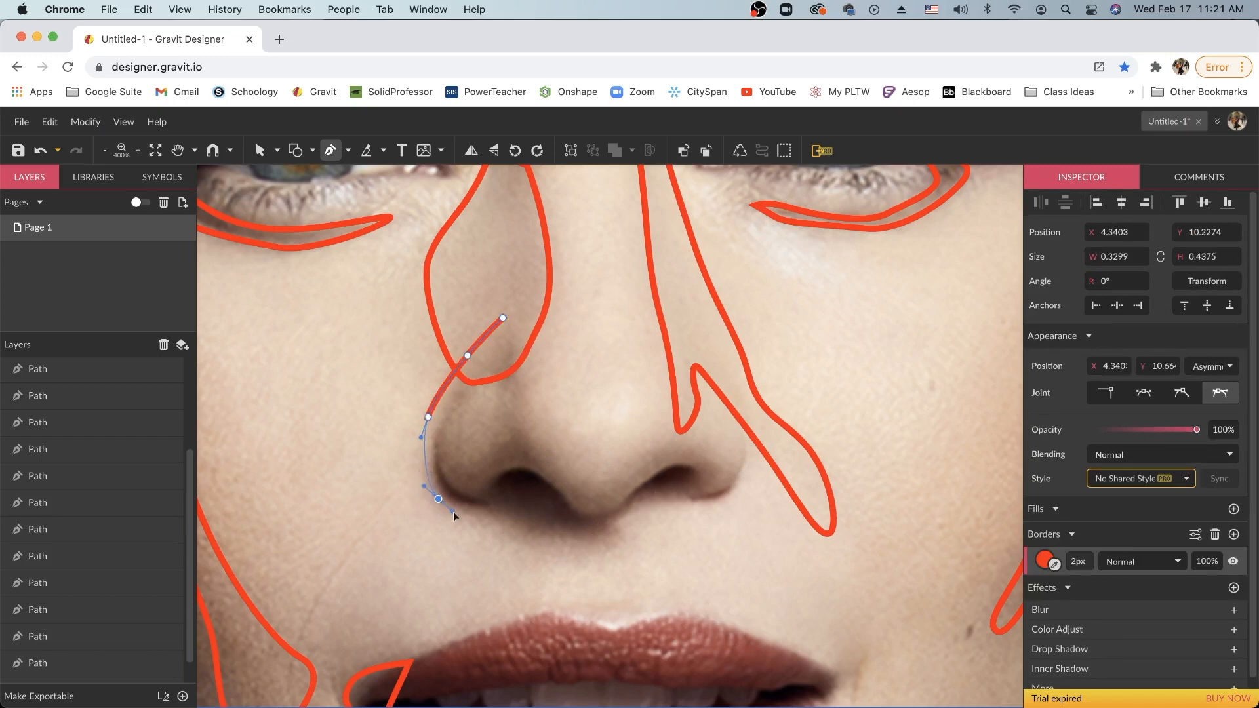
pyautogui.moveTo(461, 522); pyautogui.dragTo(740, 402)
pyautogui.click(746, 443)
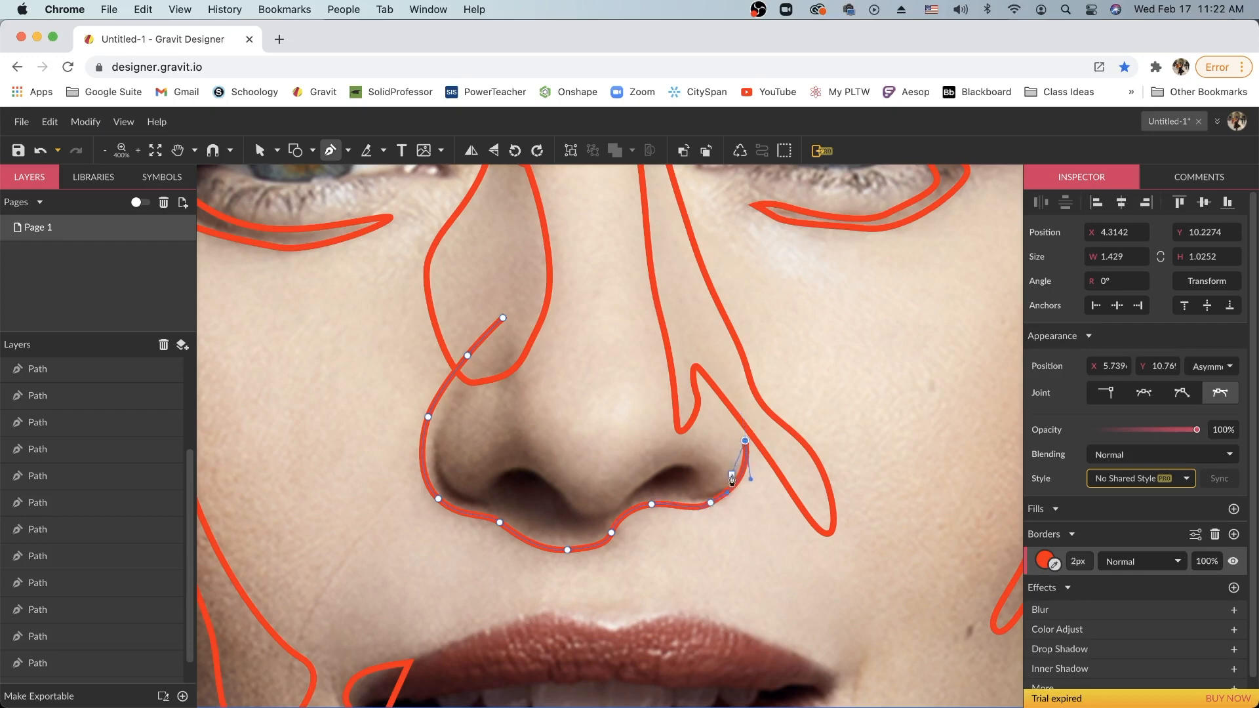
# Carry the path back above the nostrils and around the nose tip, closing the nose shadow shape at about 1.43 × 1.03 in.
pyautogui.moveTo(734, 466); pyautogui.dragTo(727, 473)
pyautogui.moveTo(699, 435); pyautogui.dragTo(568, 464)
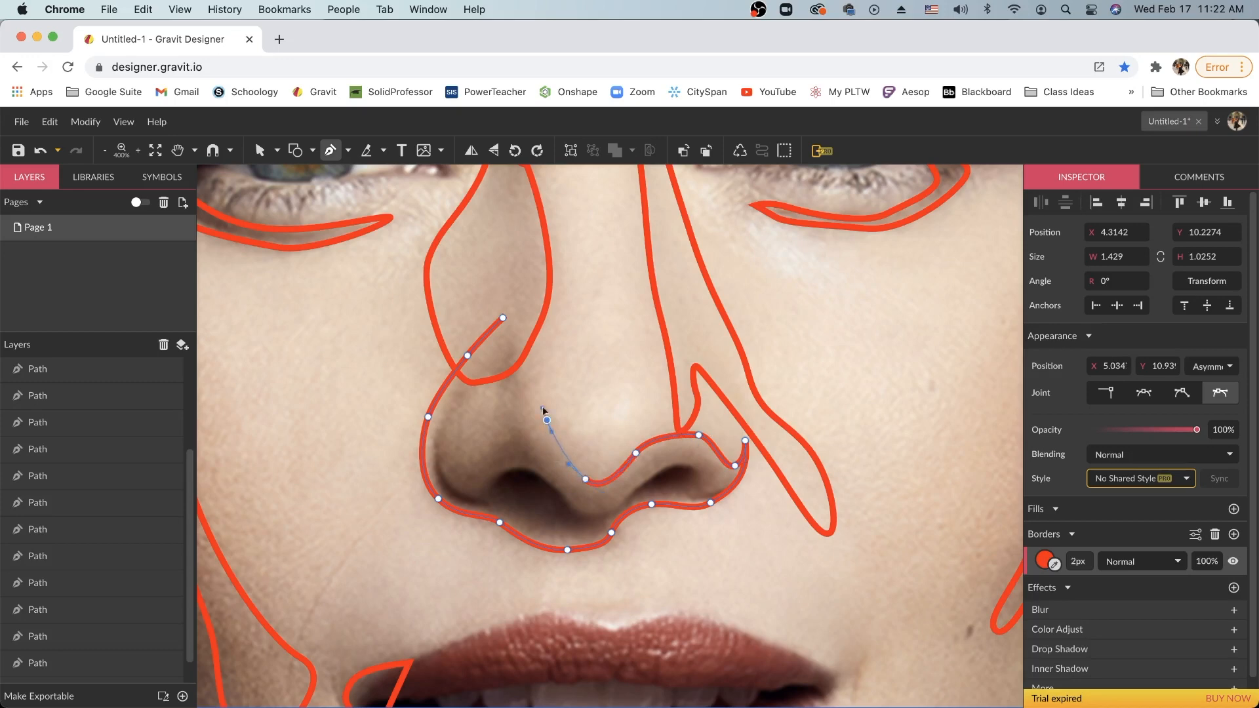
pyautogui.moveTo(547, 420); pyautogui.dragTo(536, 377)
pyautogui.moveTo(503, 318); pyautogui.dragTo(486, 333)
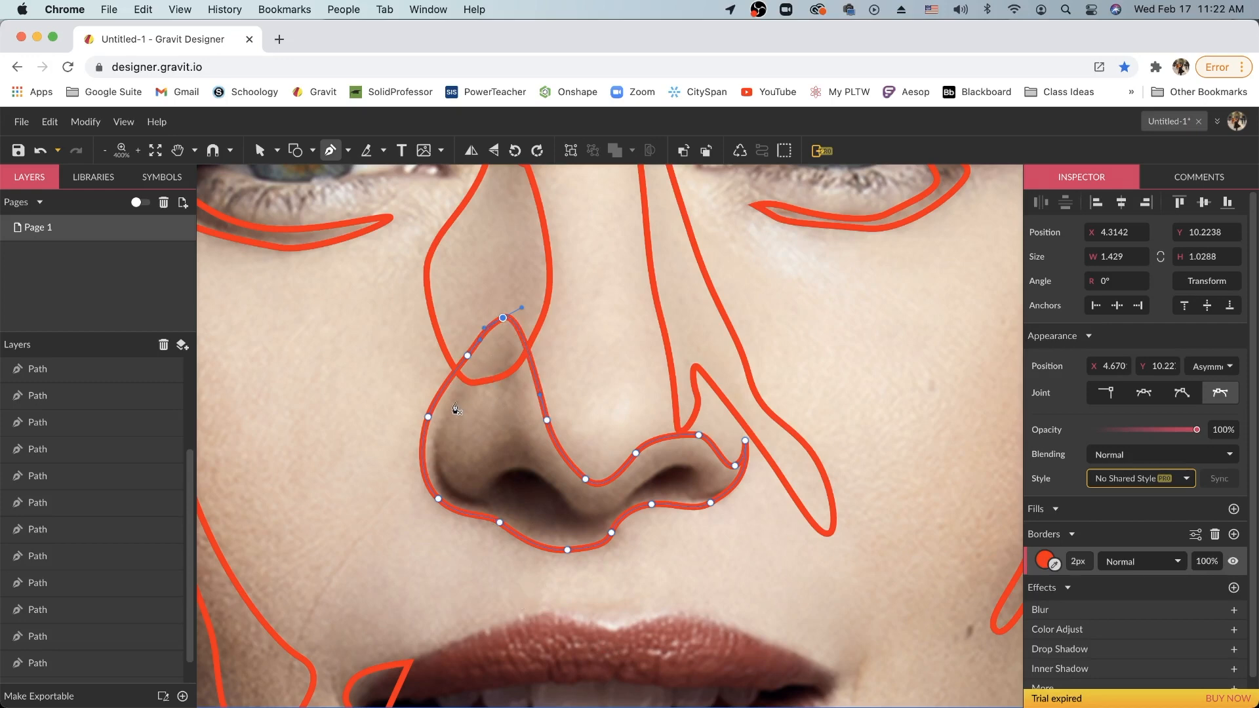
# Trace the inner shadow on the left side of the nose as a closed curved path about 0.54 × 0.71 in.
pyautogui.click(464, 381)
pyautogui.click(436, 428)
pyautogui.click(486, 501)
pyautogui.moveTo(511, 468); pyautogui.dragTo(586, 516)
pyautogui.click(547, 451)
pyautogui.click(520, 400)
pyautogui.moveTo(509, 341); pyautogui.dragTo(494, 350)
pyautogui.moveTo(502, 395); pyautogui.dragTo(497, 446)
pyautogui.moveTo(465, 461); pyautogui.dragTo(453, 448)
pyautogui.moveTo(464, 380); pyautogui.dragTo(476, 363)
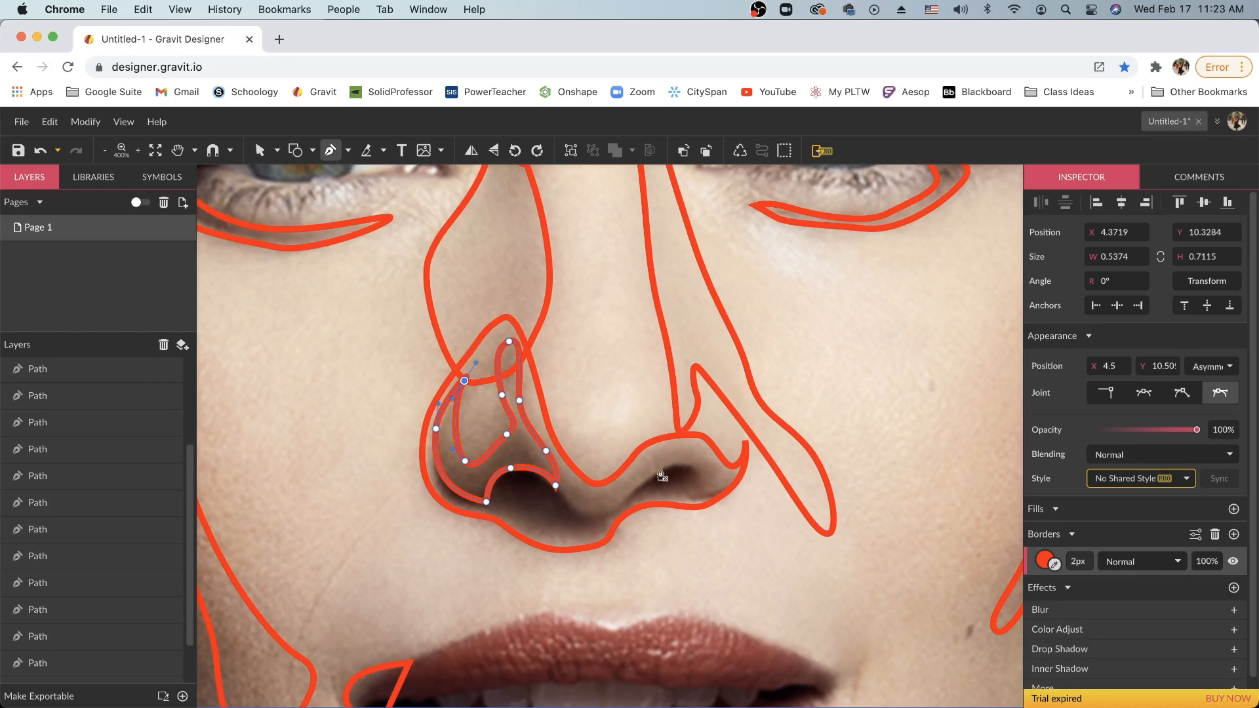
# Trace the dark shadow beneath and around the left nostril as a closed path about 0.77 × 0.32 in.
pyautogui.press('super+plus')
pyautogui.press('space')
pyautogui.moveTo(655, 624); pyautogui.dragTo(496, 498)
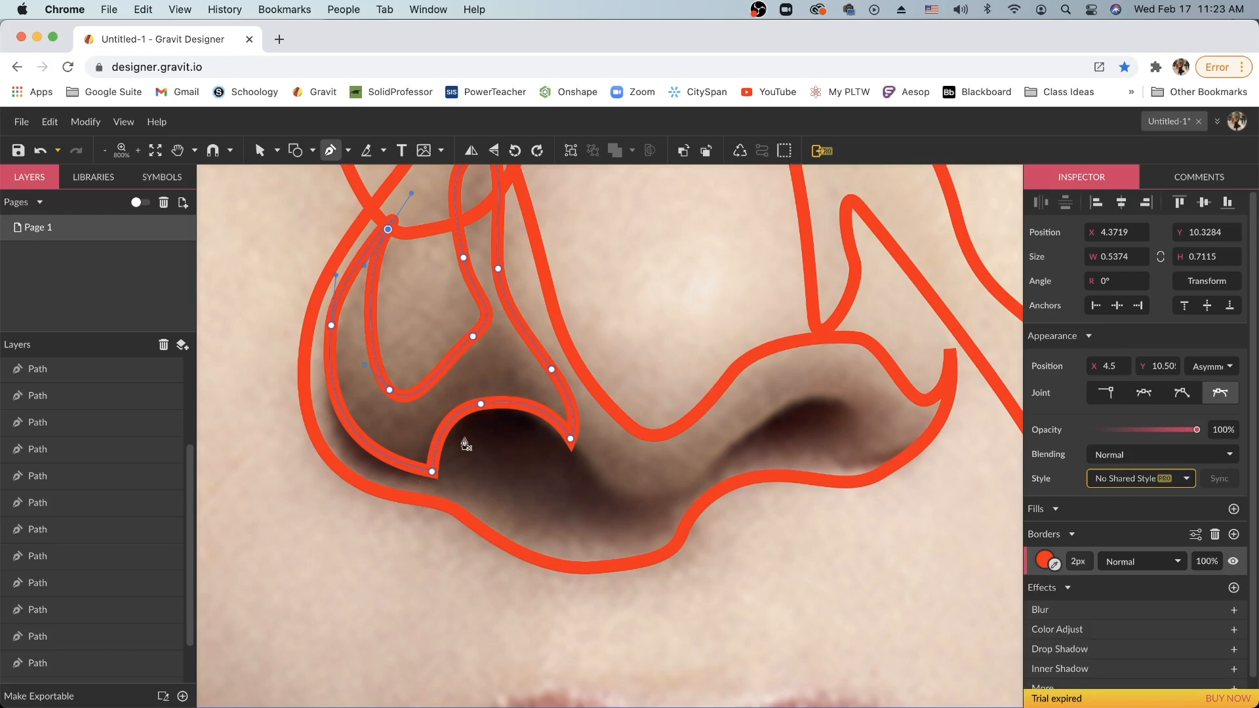
pyautogui.click(683, 490)
pyautogui.moveTo(571, 536); pyautogui.dragTo(472, 496)
pyautogui.moveTo(375, 471); pyautogui.dragTo(340, 361)
pyautogui.click(333, 393)
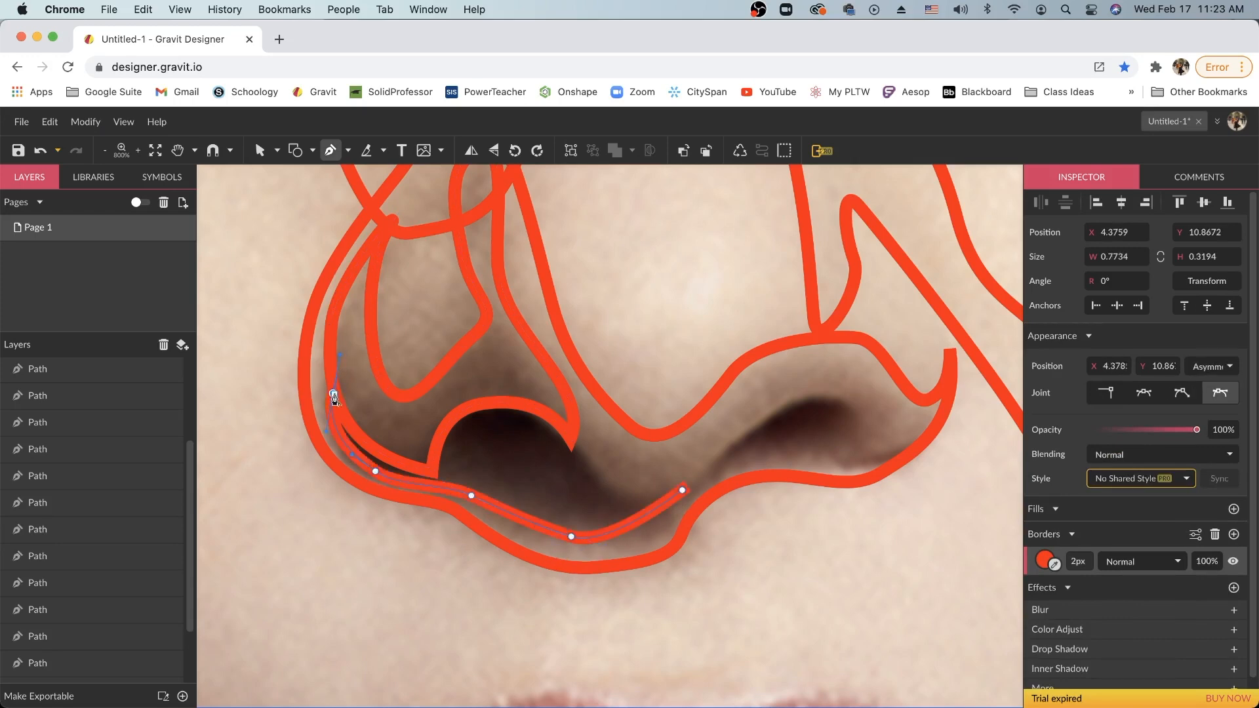
pyautogui.moveTo(374, 448); pyautogui.dragTo(398, 459)
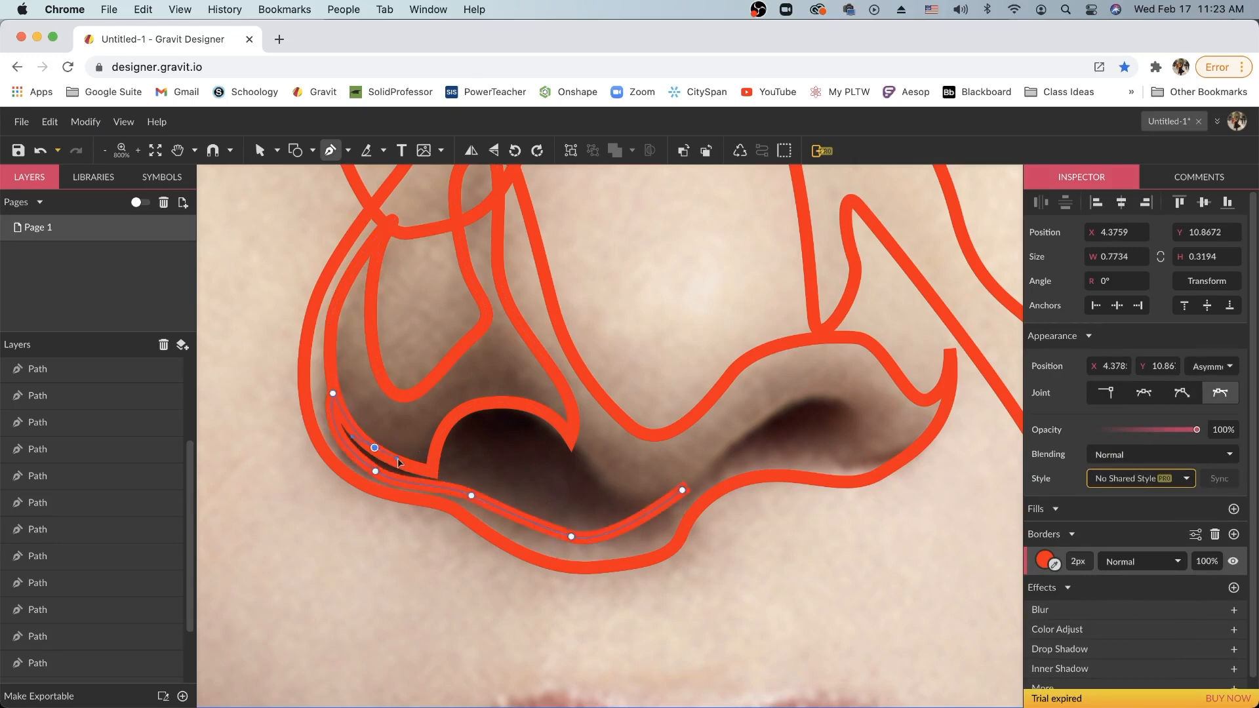
pyautogui.click(433, 469)
pyautogui.moveTo(445, 425); pyautogui.dragTo(640, 506)
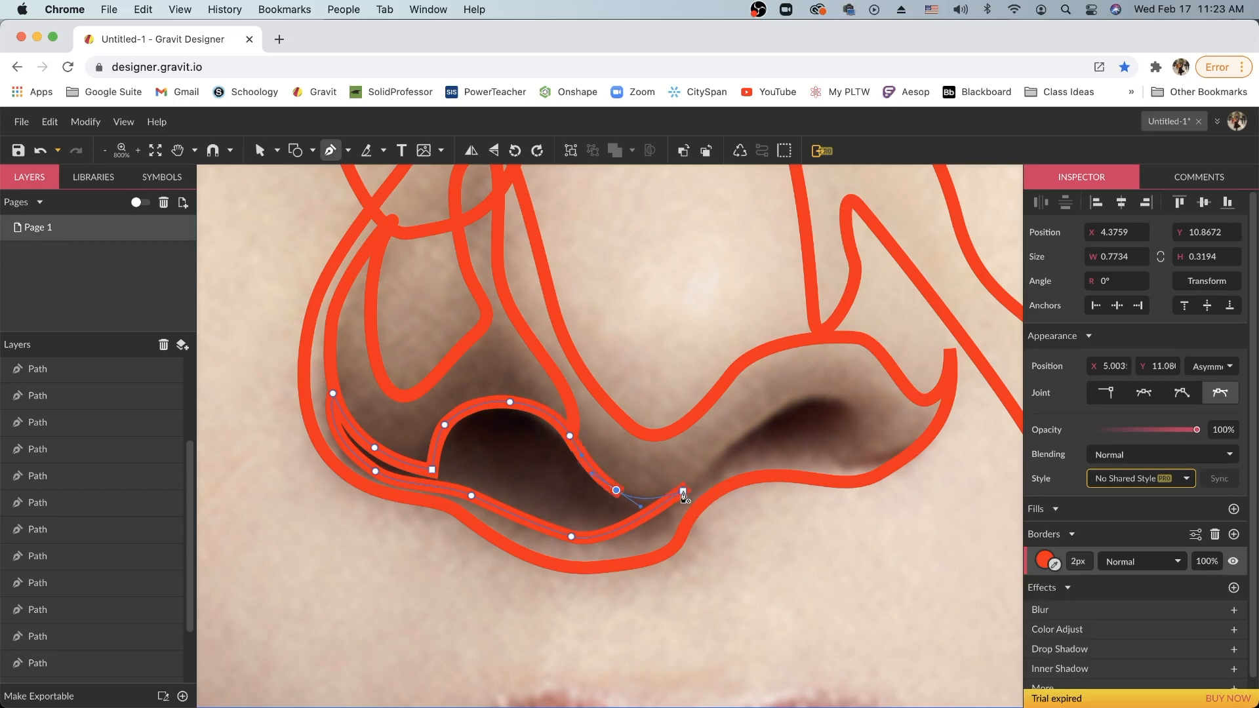
pyautogui.click(683, 490)
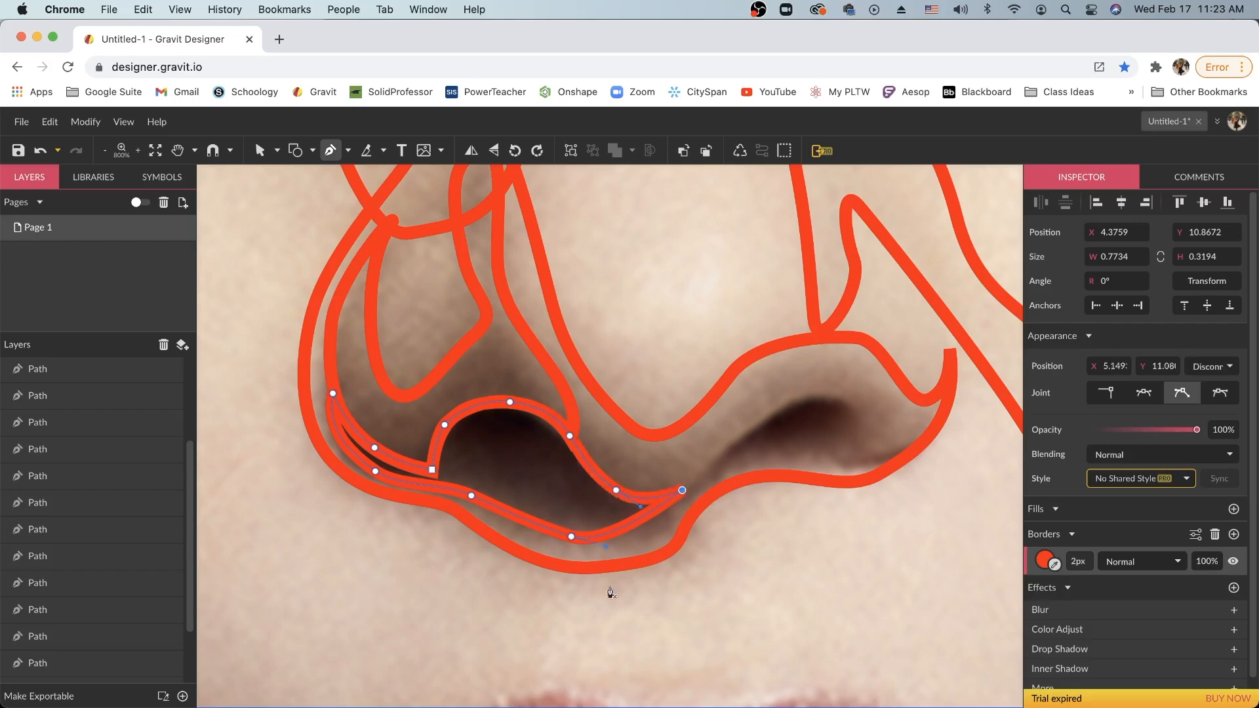
# Trace the darkest part of the left nostril opening as a closed path about 0.30 × 0.14 in.
pyautogui.click(460, 448)
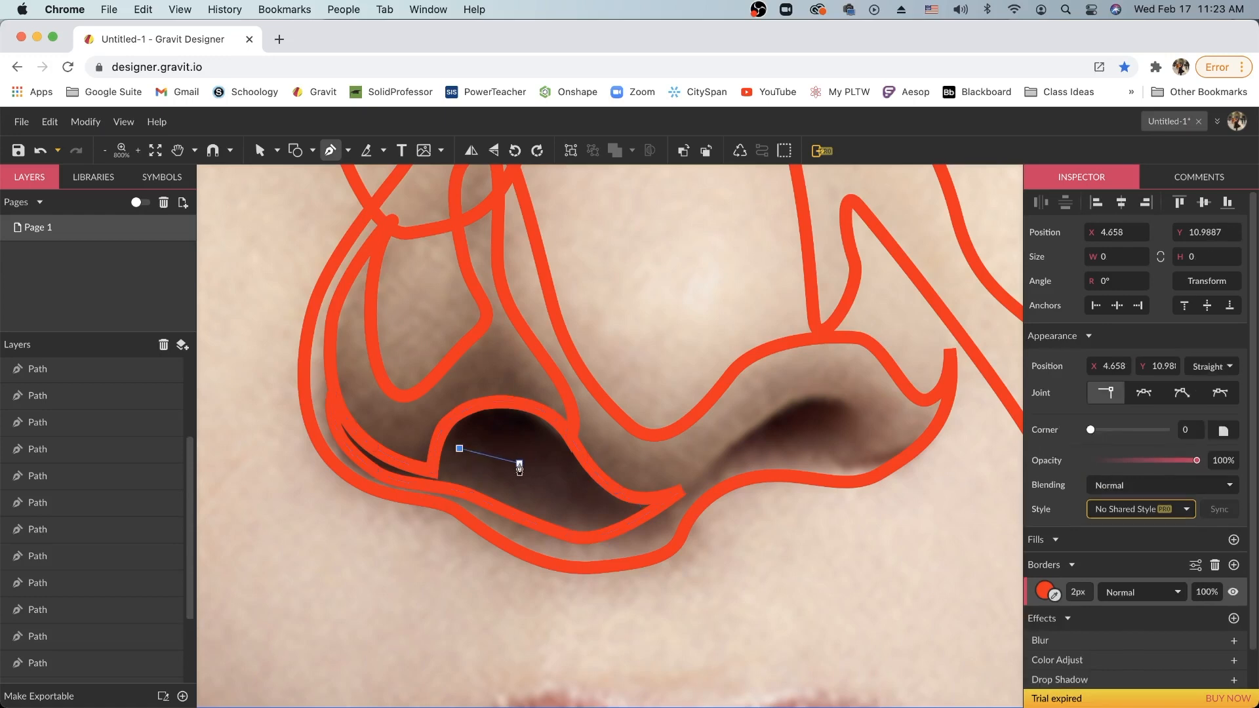
pyautogui.moveTo(520, 464); pyautogui.dragTo(549, 459)
pyautogui.click(574, 444)
pyautogui.moveTo(525, 404); pyautogui.dragTo(427, 436)
pyautogui.click(460, 449)
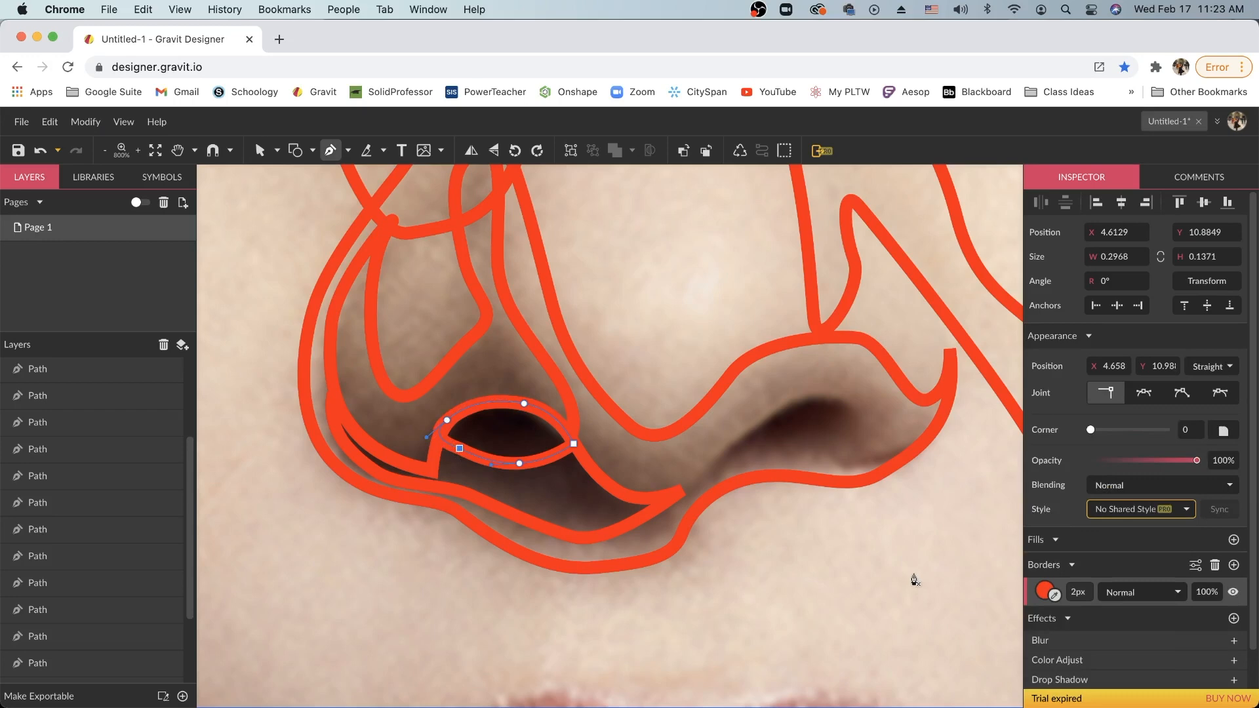
# Trace the thin shadow sliver along the right nostril's lower outer edge as a closed path about 0.19 × 0.07 in.
pyautogui.press('space')
pyautogui.moveTo(893, 501); pyautogui.dragTo(730, 490)
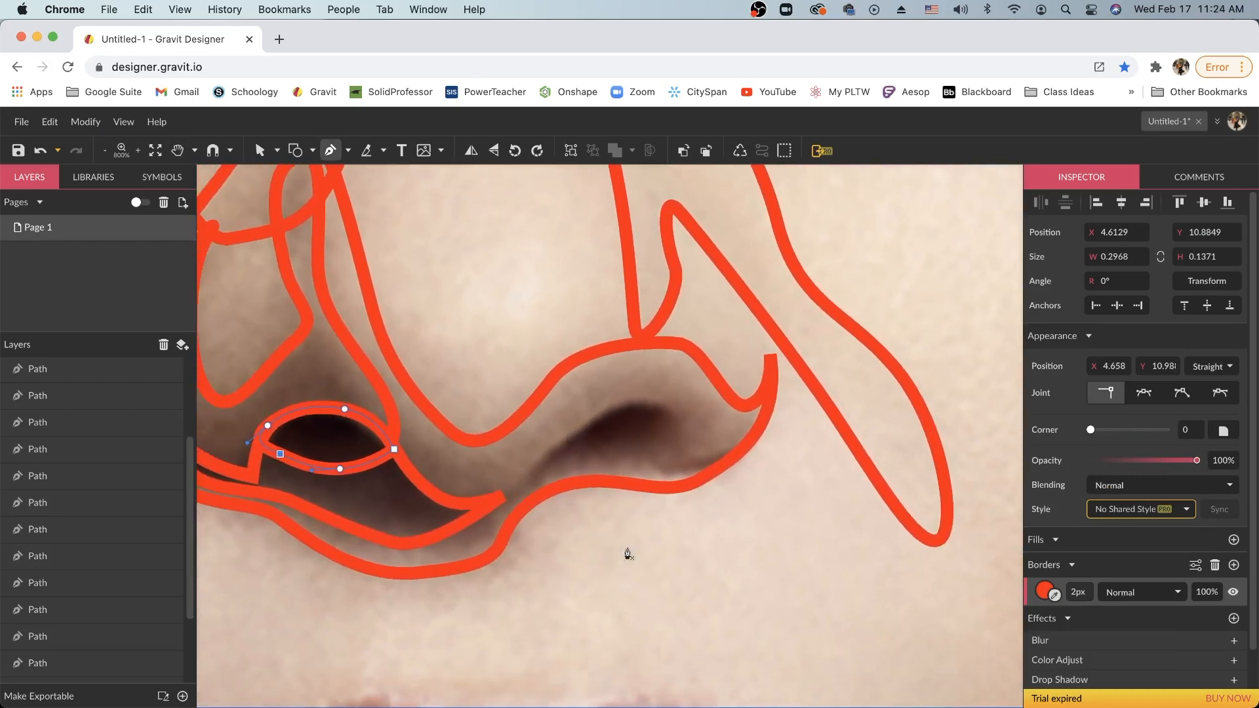
pyautogui.click(752, 438)
pyautogui.moveTo(664, 472)
pyautogui.mouseDown()
pyautogui.moveTo(602, 478)
pyautogui.moveTo(603, 465)
pyautogui.moveTo(618, 467)
pyautogui.mouseUp()
pyautogui.click(665, 472)
pyautogui.click(752, 439)
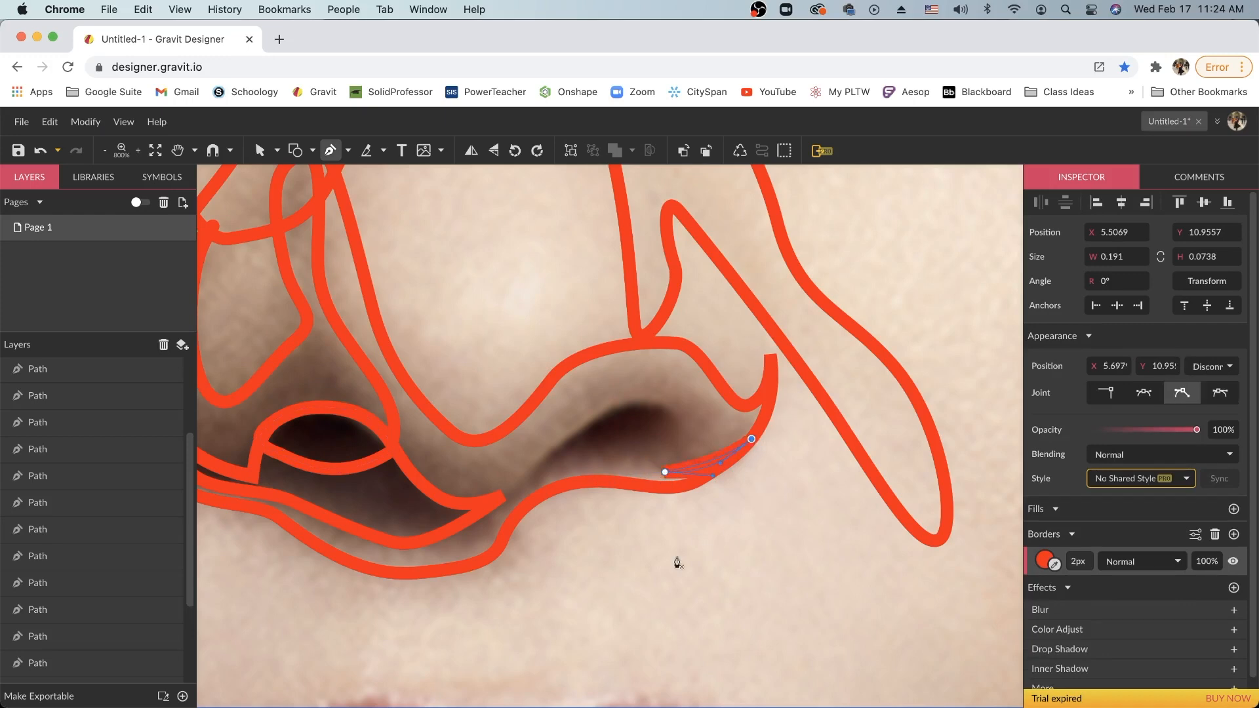
# Trace the right nostril's shadow at about 0.37 × 0.20 in and the dark opening inside it at about 0.20 × 0.10 in.
pyautogui.click(513, 491)
pyautogui.moveTo(591, 418); pyautogui.dragTo(568, 465)
pyautogui.click(512, 490)
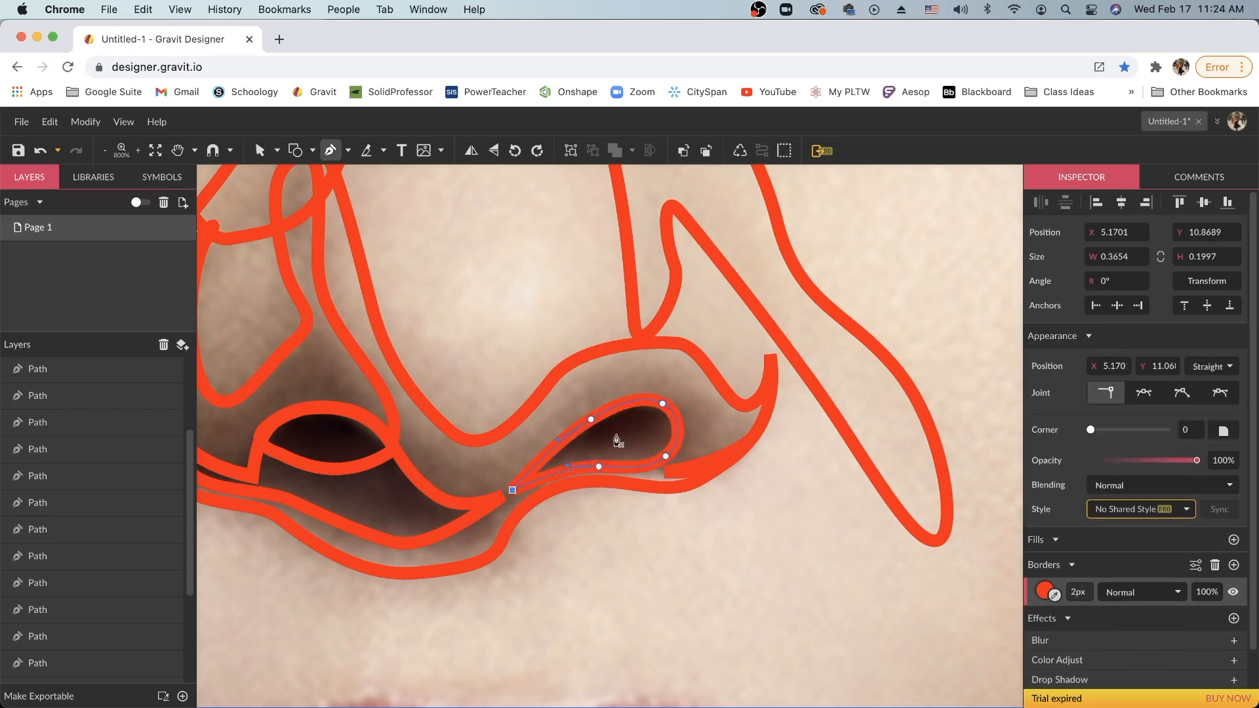
pyautogui.click(608, 444)
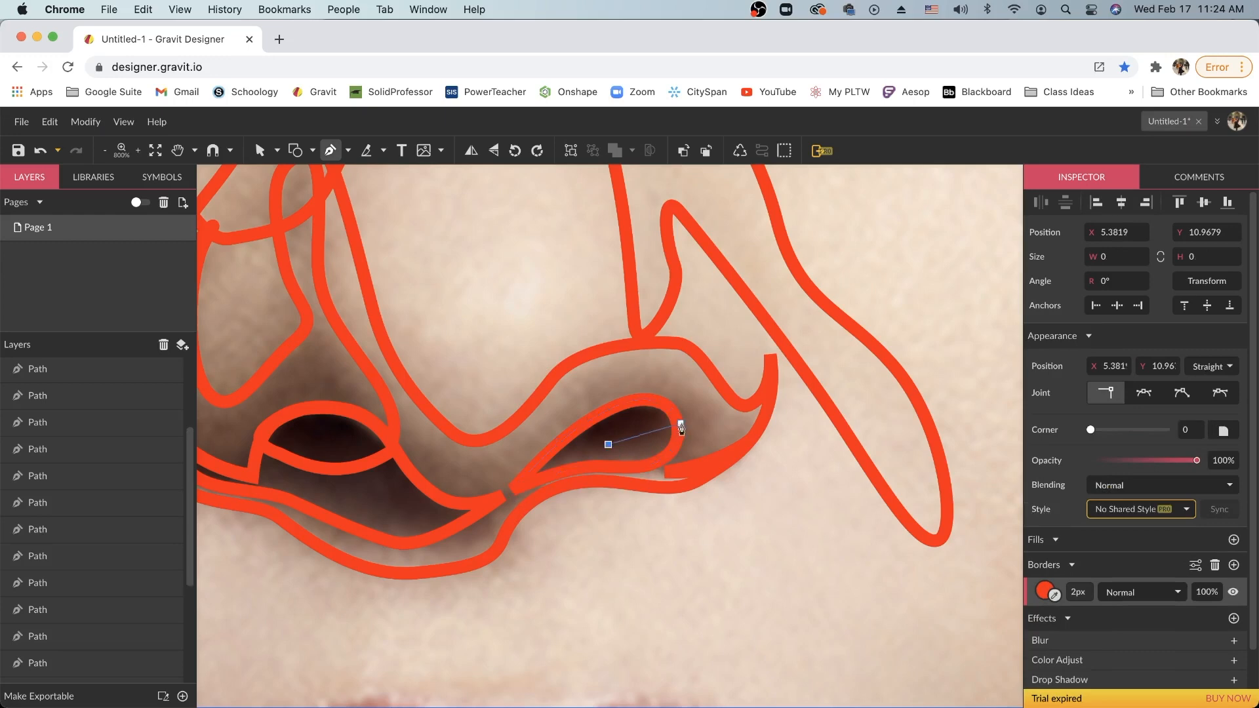
pyautogui.moveTo(661, 430); pyautogui.dragTo(644, 451)
# Select the traced nose paths and fill the long shadow shape along the nose's right side with a skin tone sampled from the photo.
pyautogui.press('super+minus')
pyautogui.press('super+minus')
pyautogui.press('super+minus')
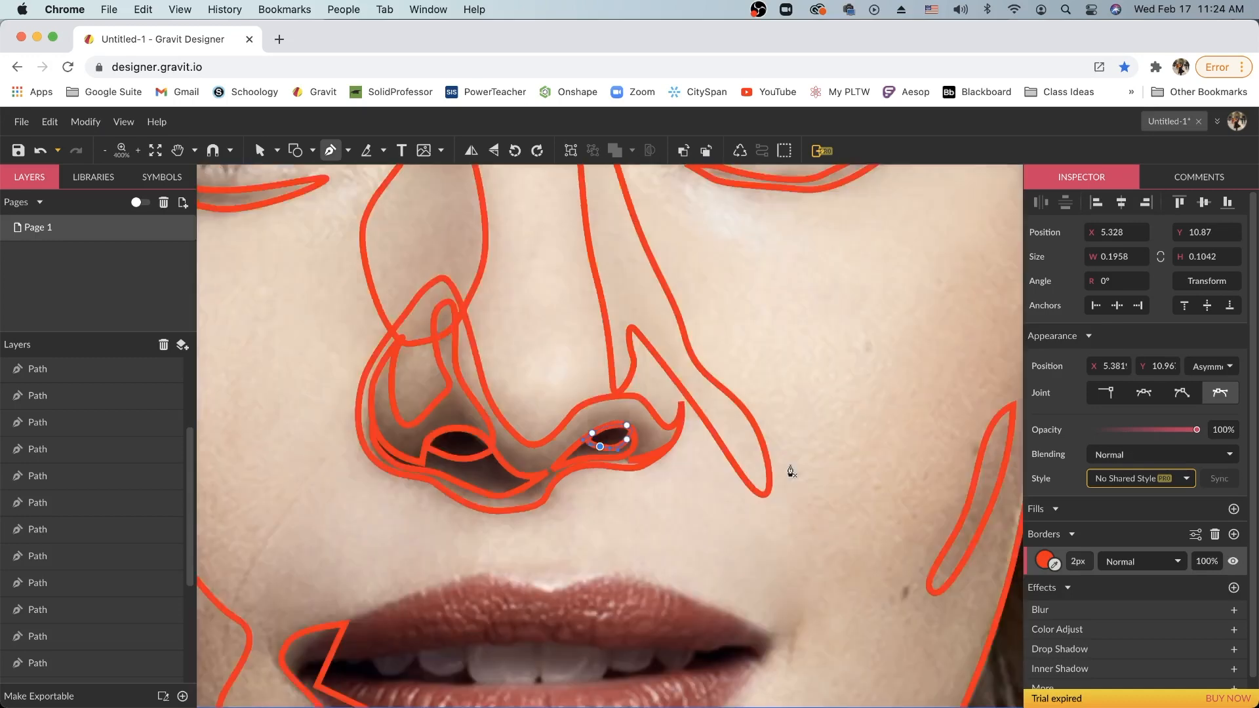
pyautogui.press('super+equal')
pyautogui.press('super+minus')
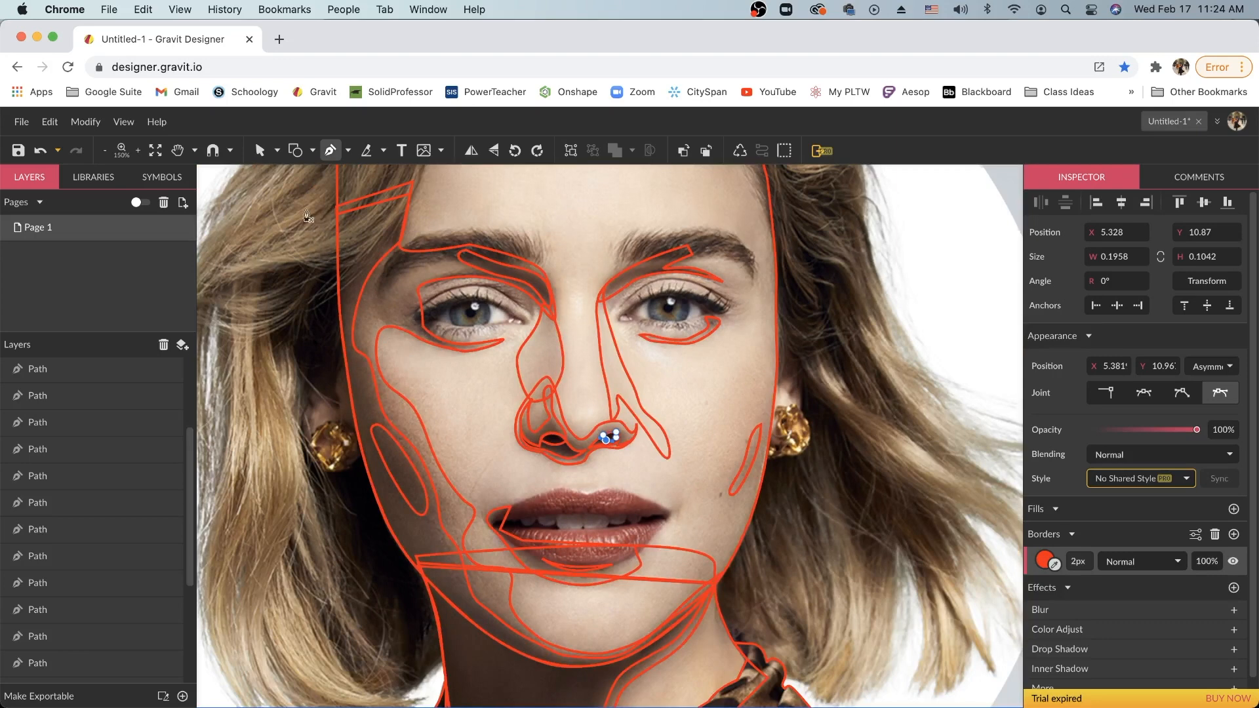
pyautogui.scroll(1, 310, 209)
pyautogui.click(261, 150)
pyautogui.click(713, 434)
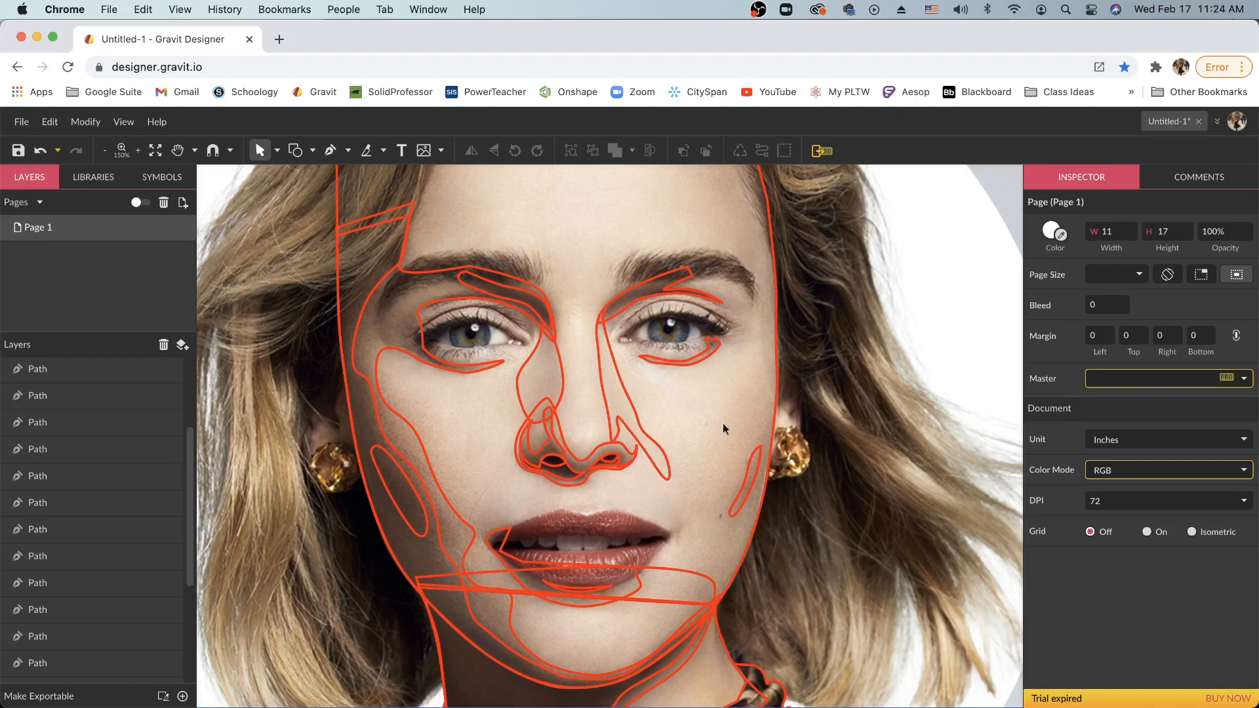
pyautogui.moveTo(435, 421); pyautogui.dragTo(562, 548)
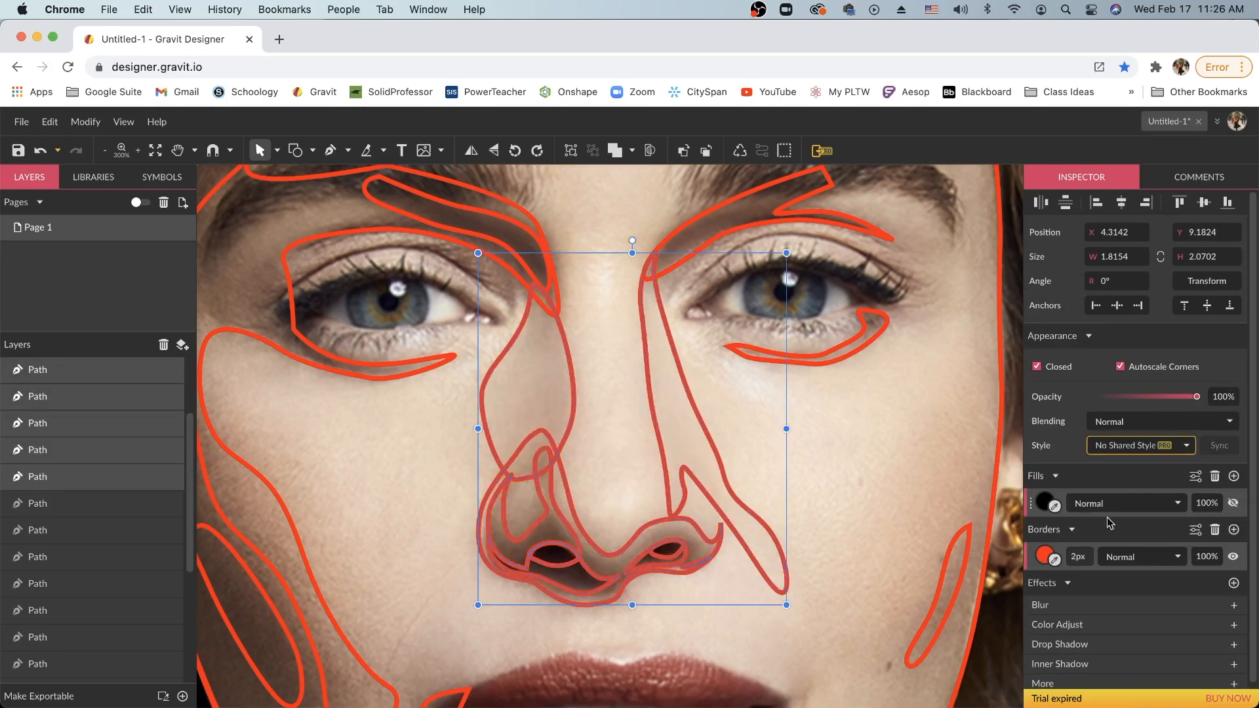
pyautogui.click(1055, 506)
pyautogui.click(686, 449)
# Try filling the overall nose shadow shape with a colour sampled near the right nostril, and undo the fill.
pyautogui.click(646, 526)
pyautogui.click(1054, 507)
pyautogui.click(682, 537)
pyautogui.press('super+z')
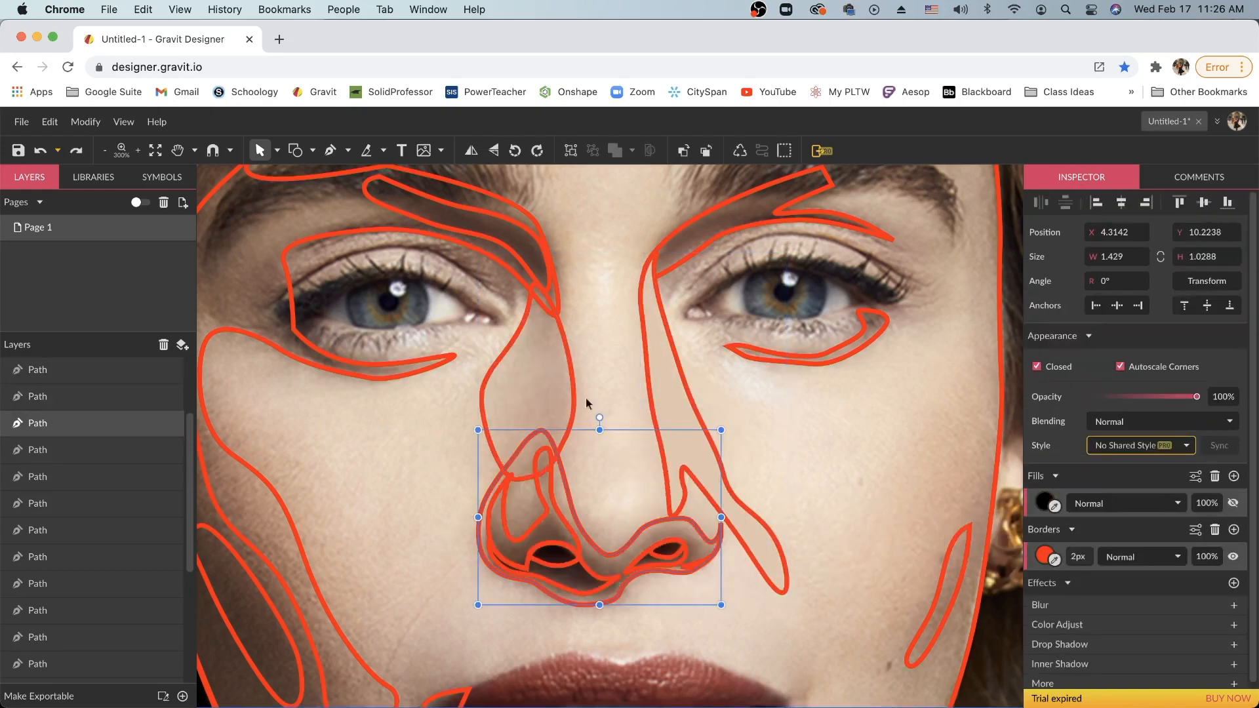
# Fill the shadow shape beside the left of the nose bridge and both nostril openings with colours sampled from the photo.
pyautogui.click(574, 413)
pyautogui.click(1054, 506)
pyautogui.click(544, 383)
pyautogui.click(555, 564)
pyautogui.click(1054, 507)
pyautogui.click(554, 553)
pyautogui.click(669, 556)
pyautogui.click(1055, 506)
pyautogui.click(672, 553)
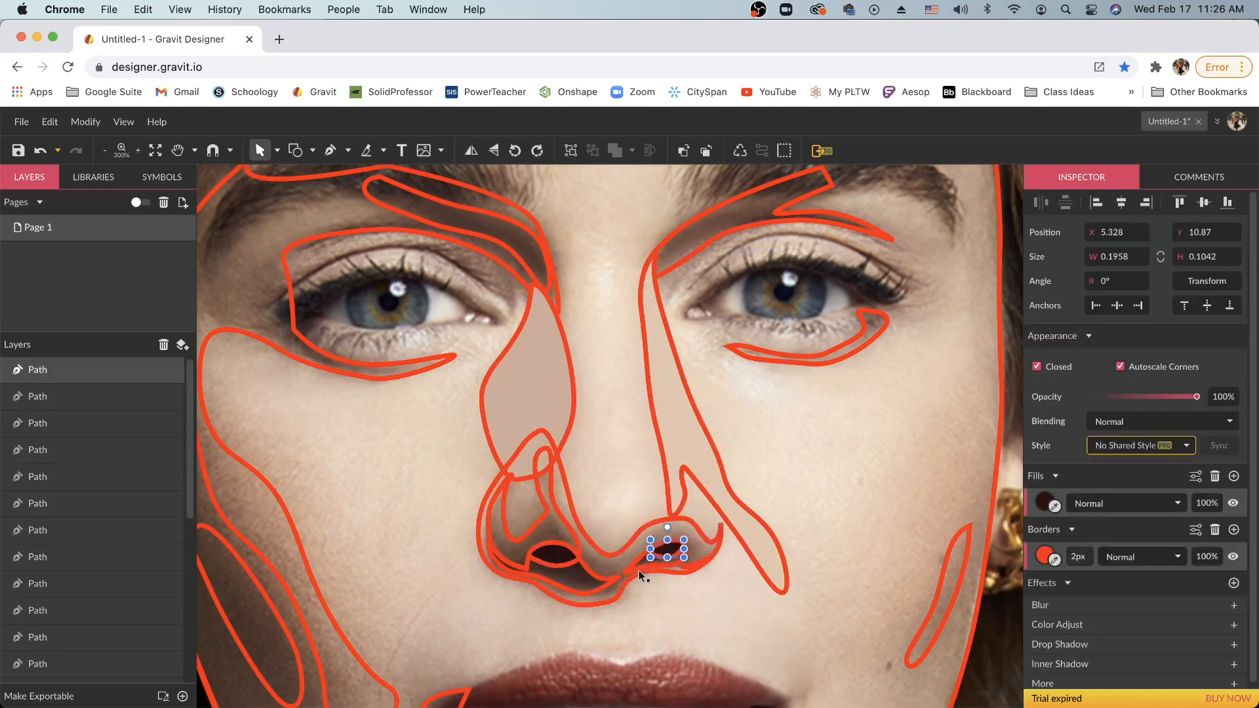
# Fill the shadow beneath the left nostril and the shadow around the right nostril opening with colours sampled from the photo.
pyautogui.scroll(5, 618, 581)
pyautogui.click(813, 542)
pyautogui.click(513, 611)
pyautogui.click(1054, 506)
pyautogui.click(558, 581)
pyautogui.click(722, 538)
pyautogui.click(1054, 506)
pyautogui.click(699, 525)
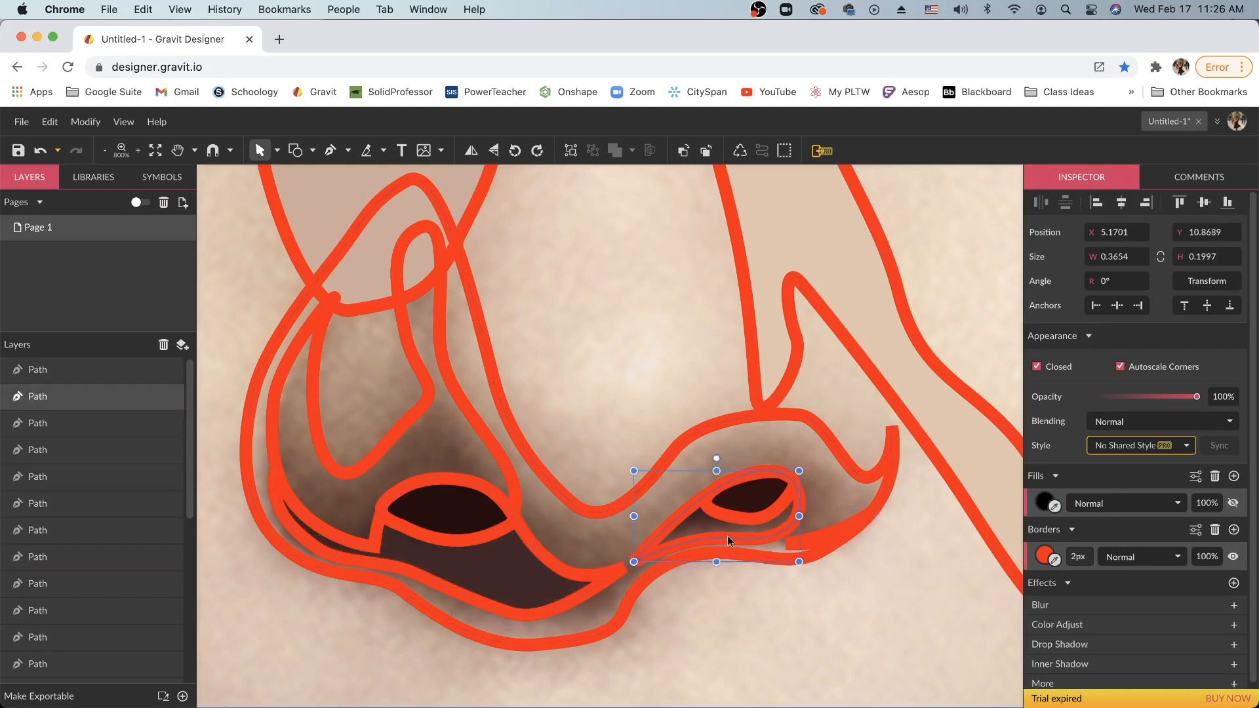
# Fill the inner shadow on the nose's left side and the overall nose shadow shape with brown tones sampled from the photo.
pyautogui.click(483, 436)
pyautogui.click(1054, 506)
pyautogui.click(436, 445)
pyautogui.click(569, 504)
pyautogui.click(1054, 506)
pyautogui.click(611, 537)
# Remove the borders from all the filled nose shapes.
pyautogui.scroll(-5, 633, 449)
pyautogui.moveTo(475, 336); pyautogui.dragTo(779, 480)
pyautogui.click(1239, 568)
pyautogui.click(856, 435)
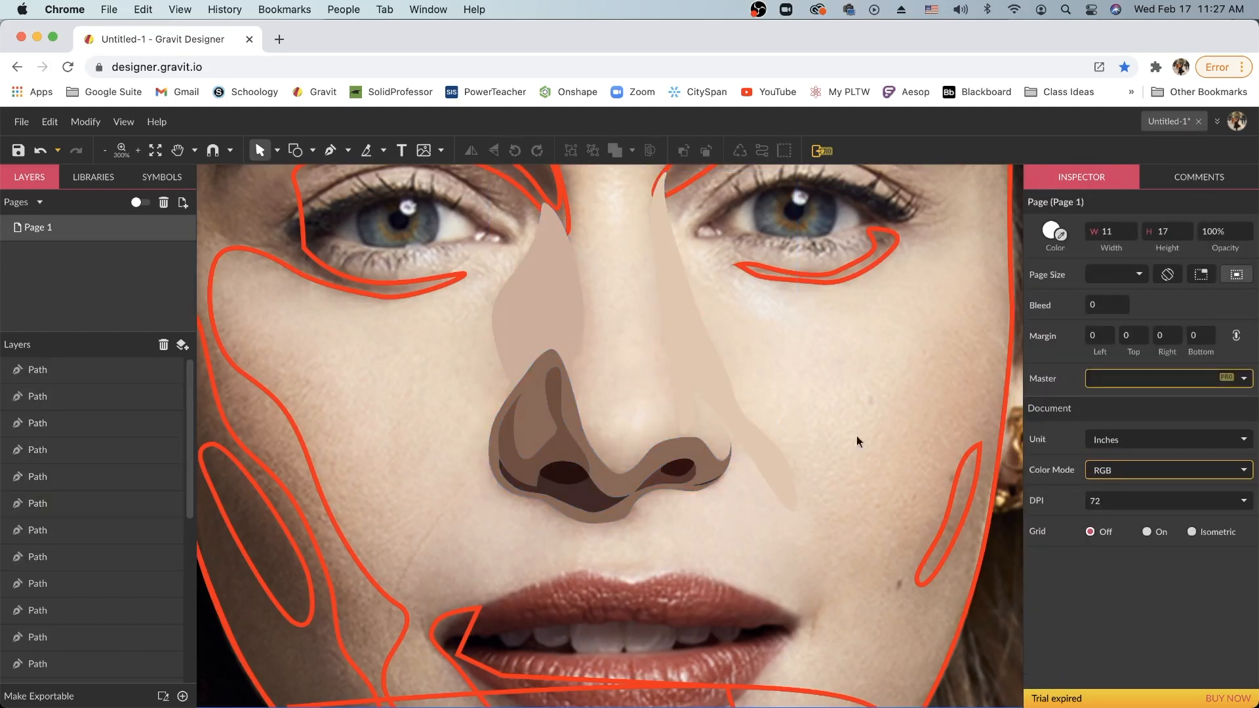
pyautogui.scroll(-8, 856, 435)
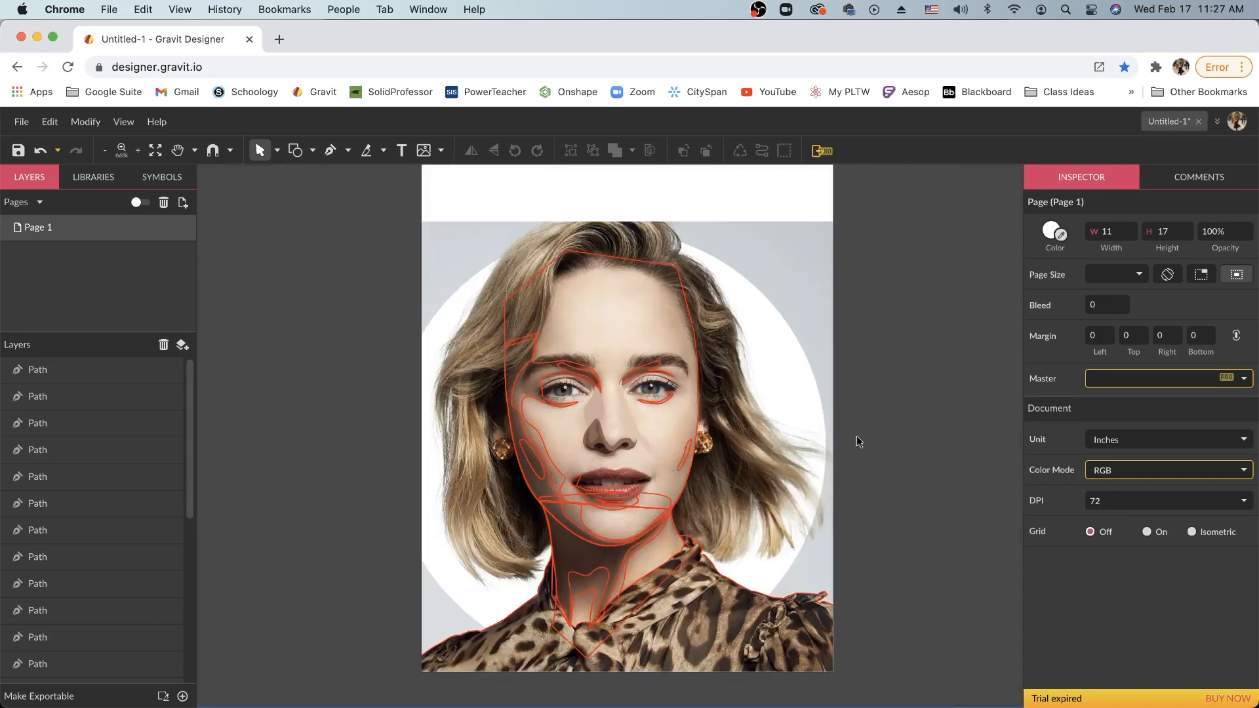
pyautogui.scroll(-1, 856, 441)
pyautogui.scroll(-2, 859, 441)
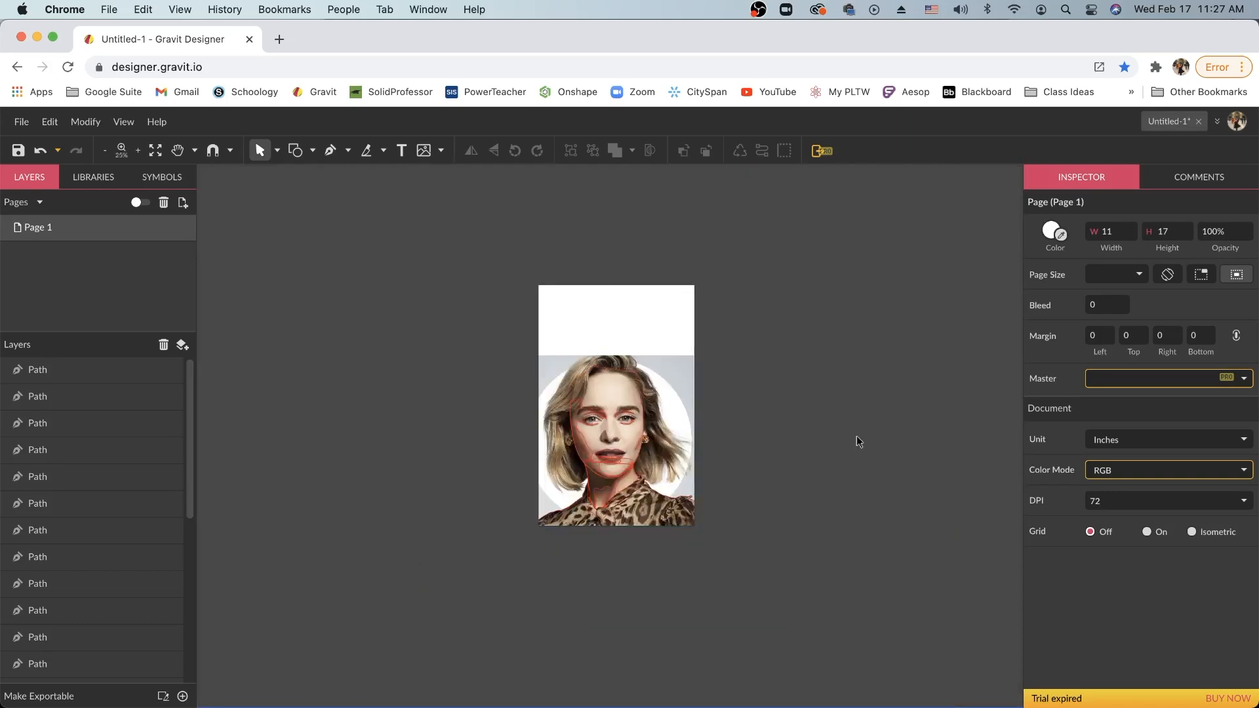
pyautogui.scroll(2, 857, 441)
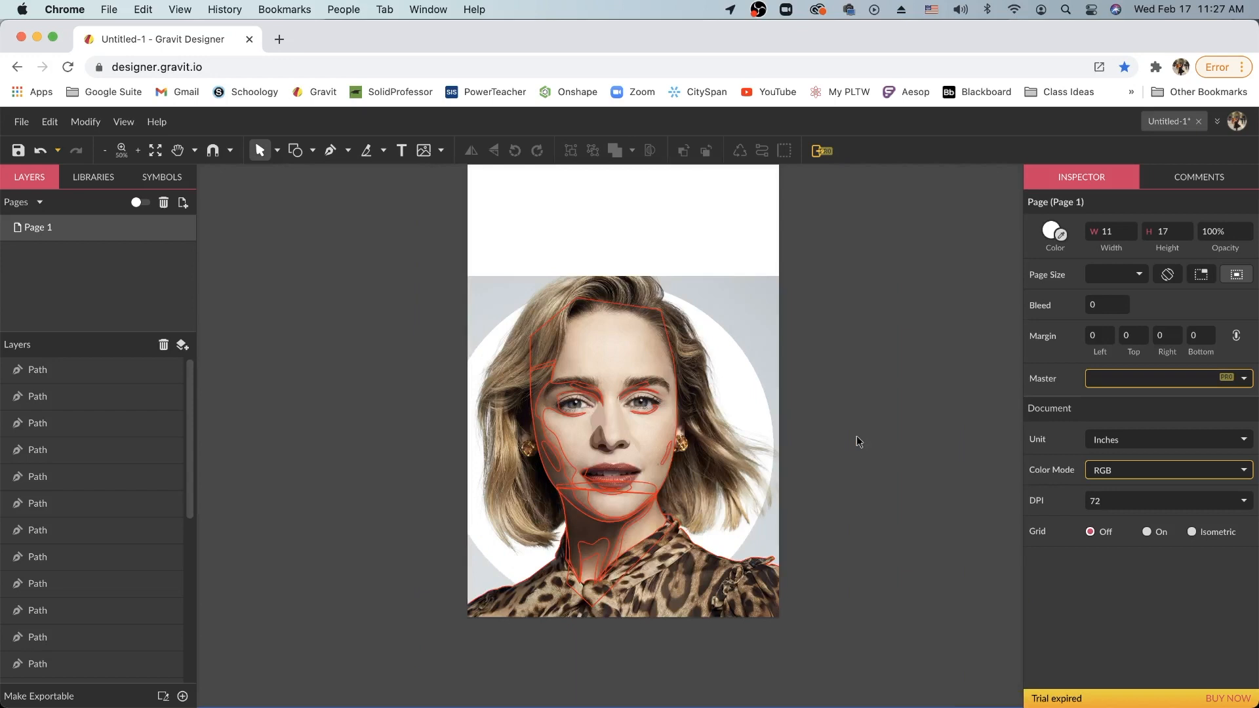
pyautogui.scroll(1, 857, 442)
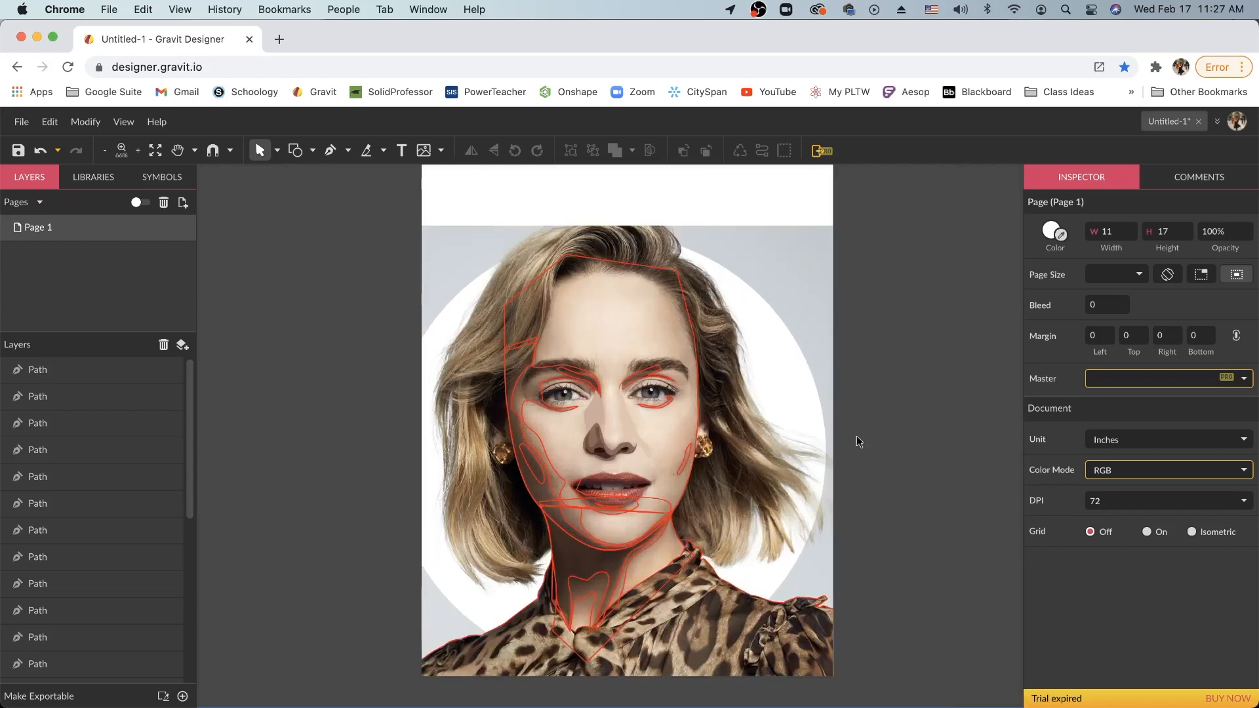
# Try moving the filled nose shapes sideways onto the cheek beside the right eye, and undo the move.
pyautogui.click(621, 454)
pyautogui.moveTo(619, 451); pyautogui.dragTo(682, 444)
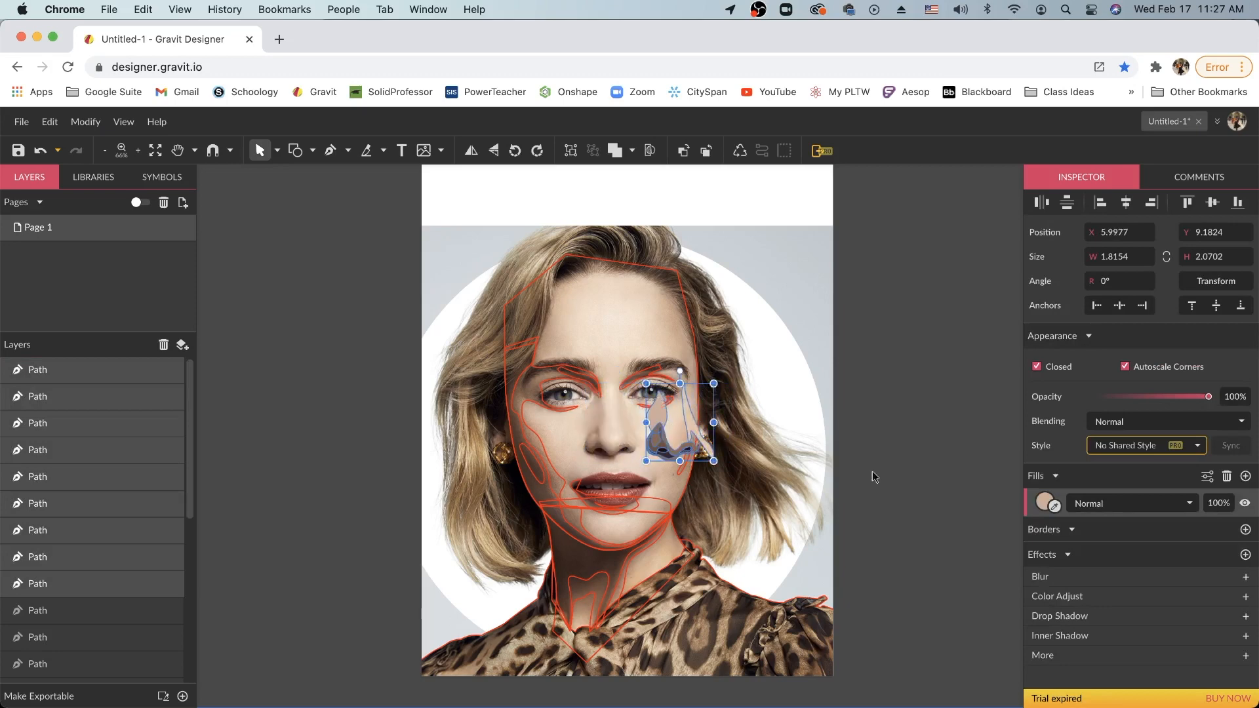
pyautogui.click(873, 470)
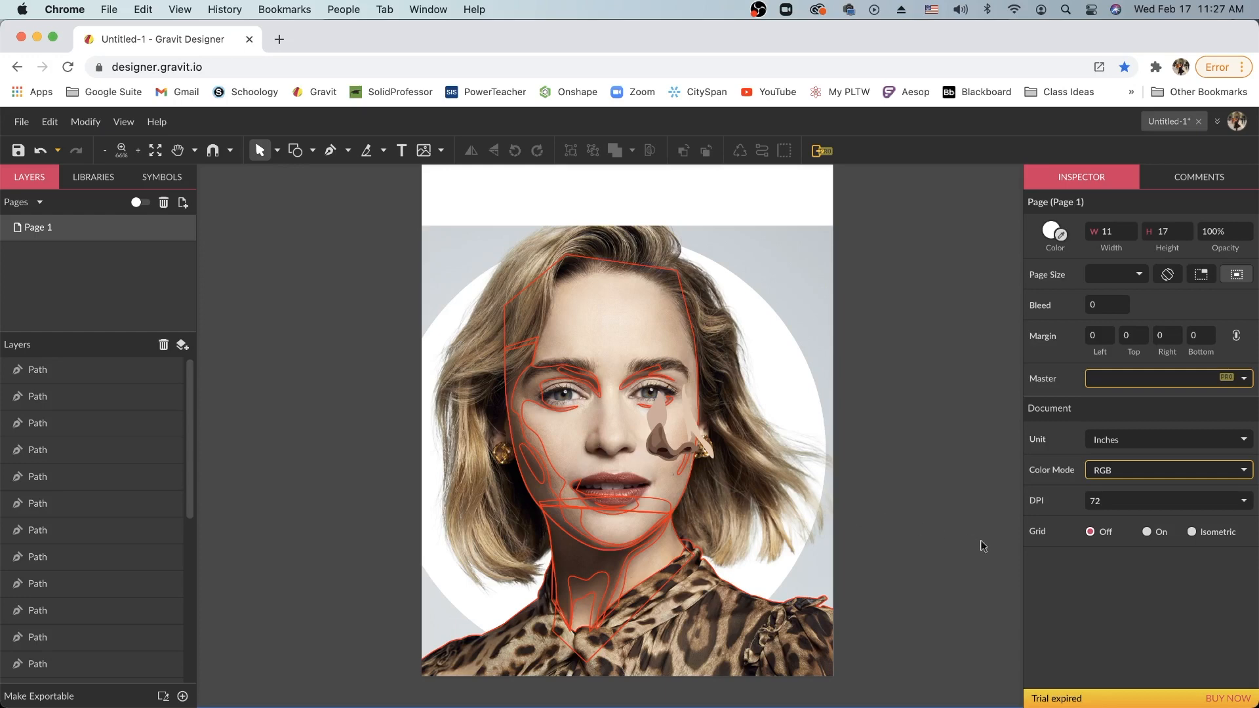
pyautogui.hotkey('ctrl', 'z')
pyautogui.click(958, 542)
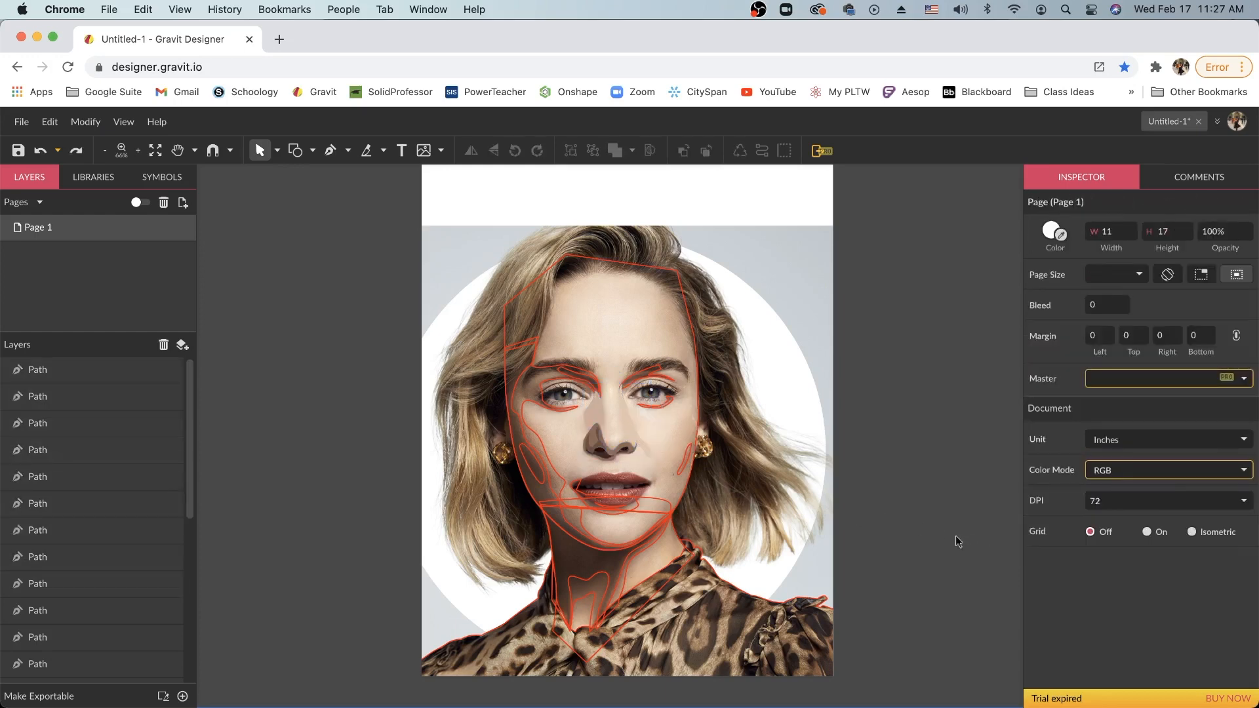
# Select all the nose shapes and remove their fills.
pyautogui.press('super+minus')
pyautogui.press('super+minus')
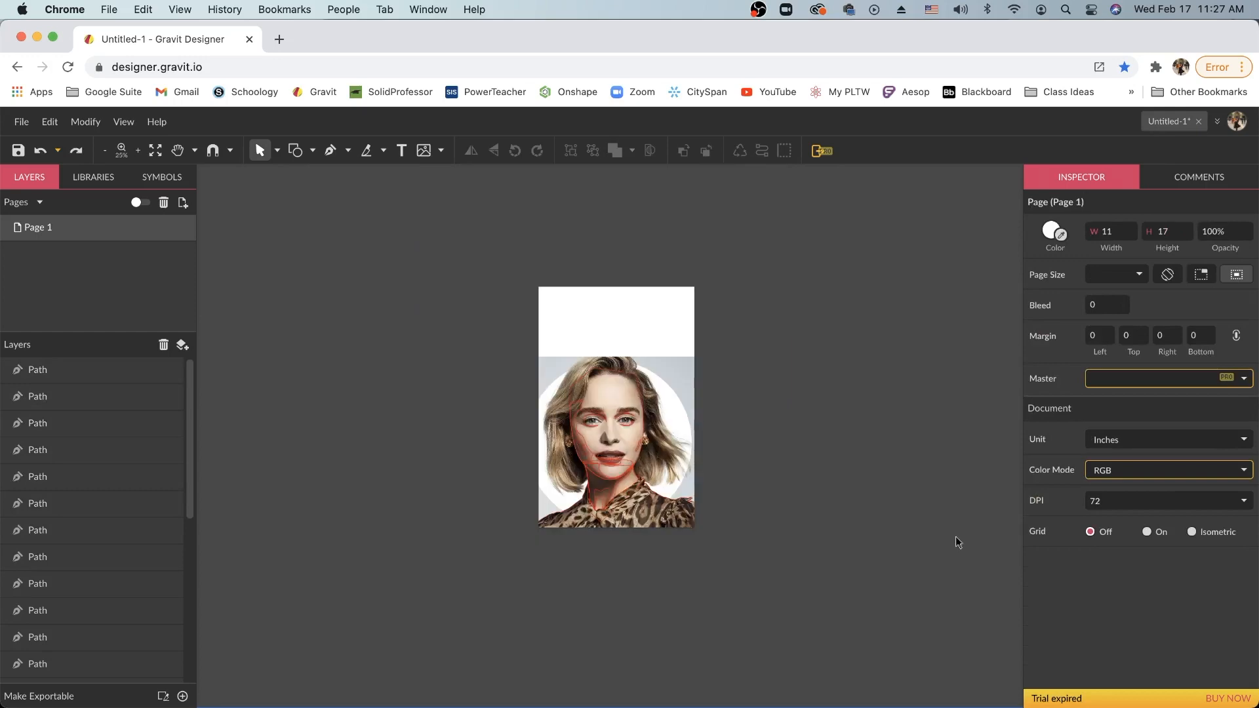
pyautogui.press('super+plus')
pyautogui.press('super+plus')
pyautogui.press('super+plus')
pyautogui.press('super+plus')
pyautogui.press('super+plus')
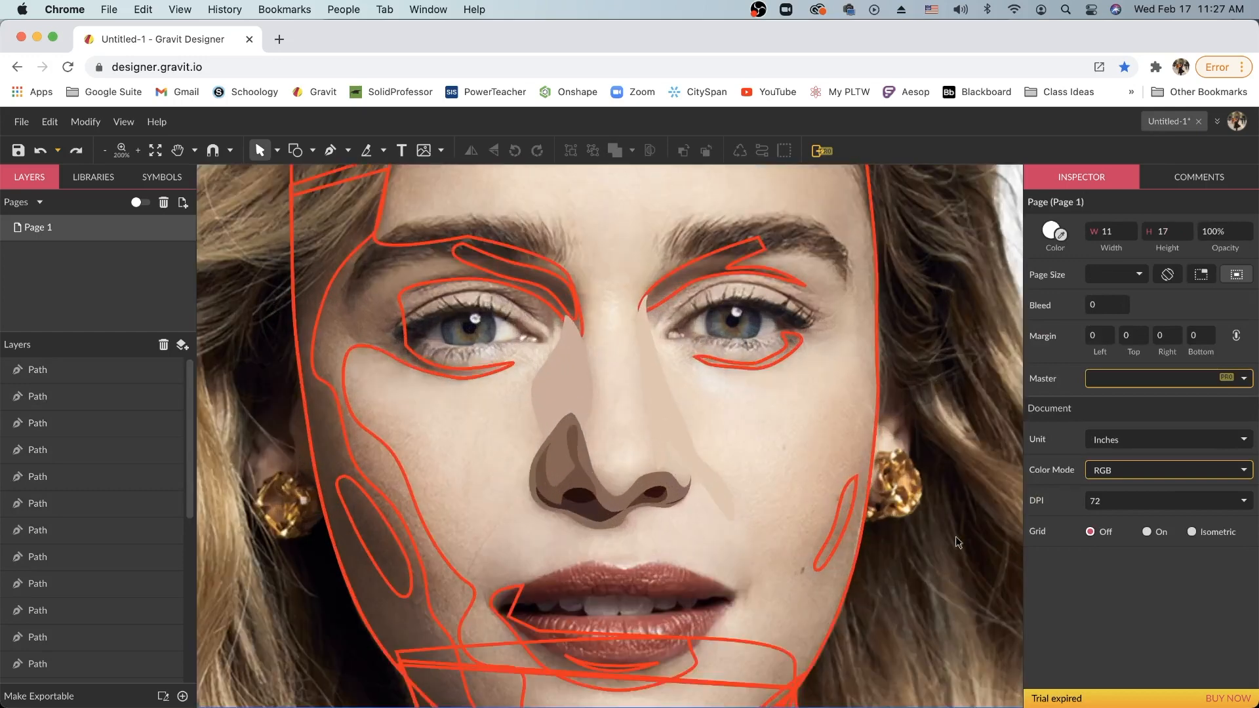
pyautogui.moveTo(509, 404); pyautogui.dragTo(719, 514)
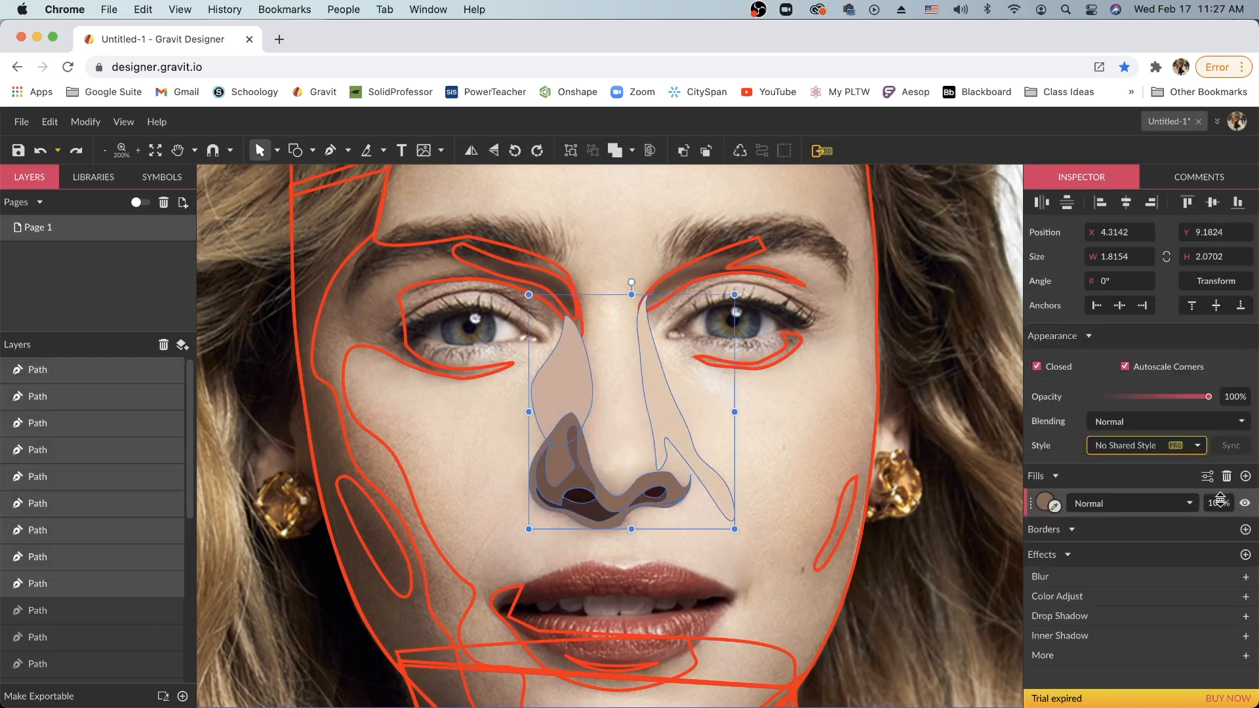
pyautogui.click(1227, 476)
# Add a border to the nose shapes and colour it red like the other traced outlines.
pyautogui.click(1245, 501)
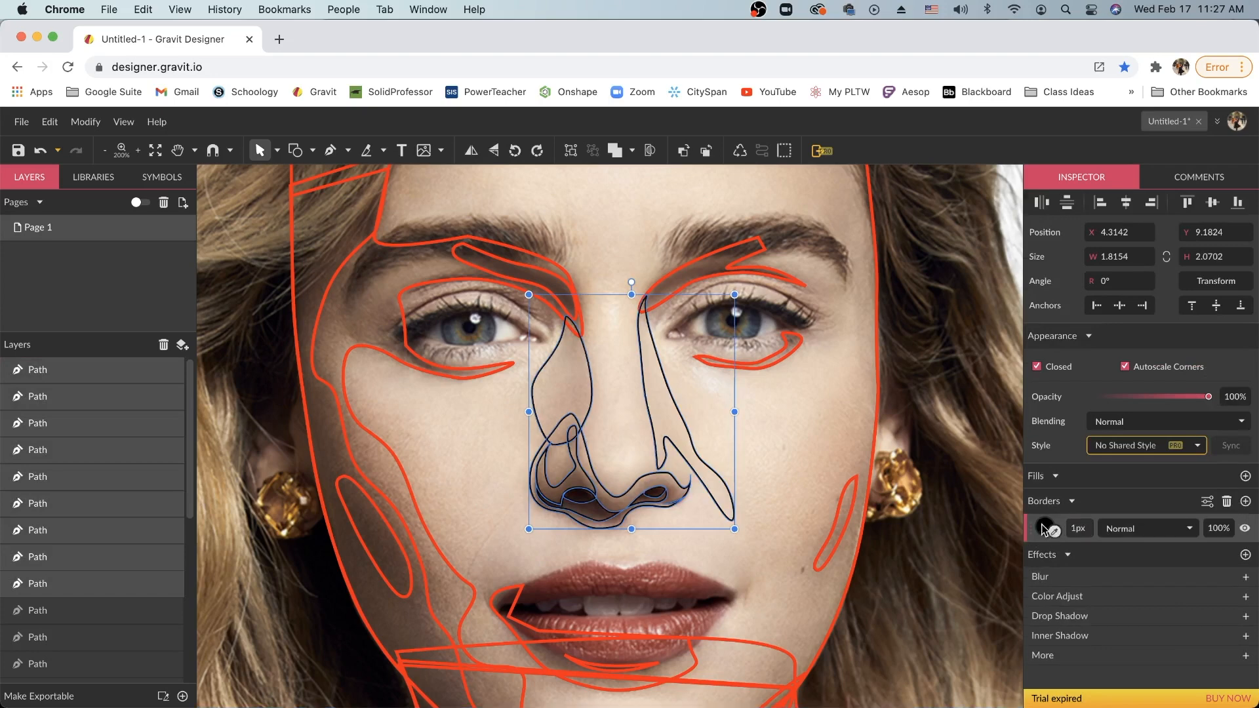
pyautogui.click(1043, 526)
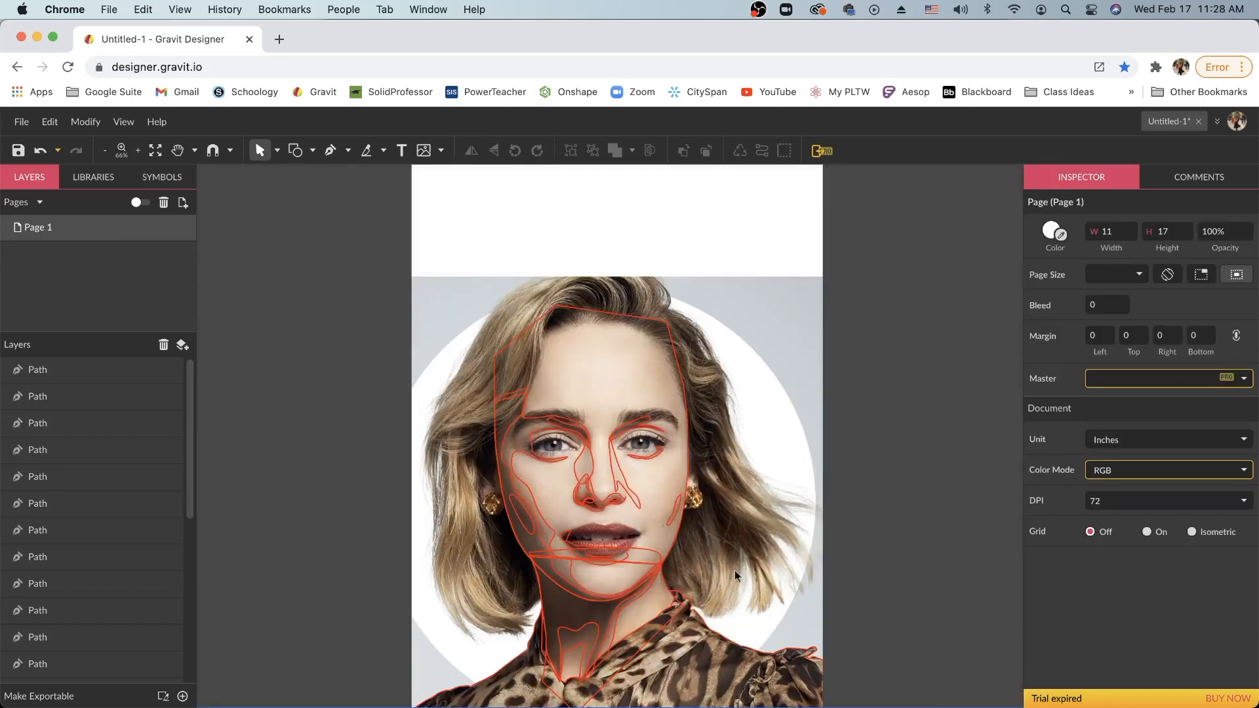
pyautogui.scroll(-1, 735, 572)
pyautogui.scroll(1, 735, 576)
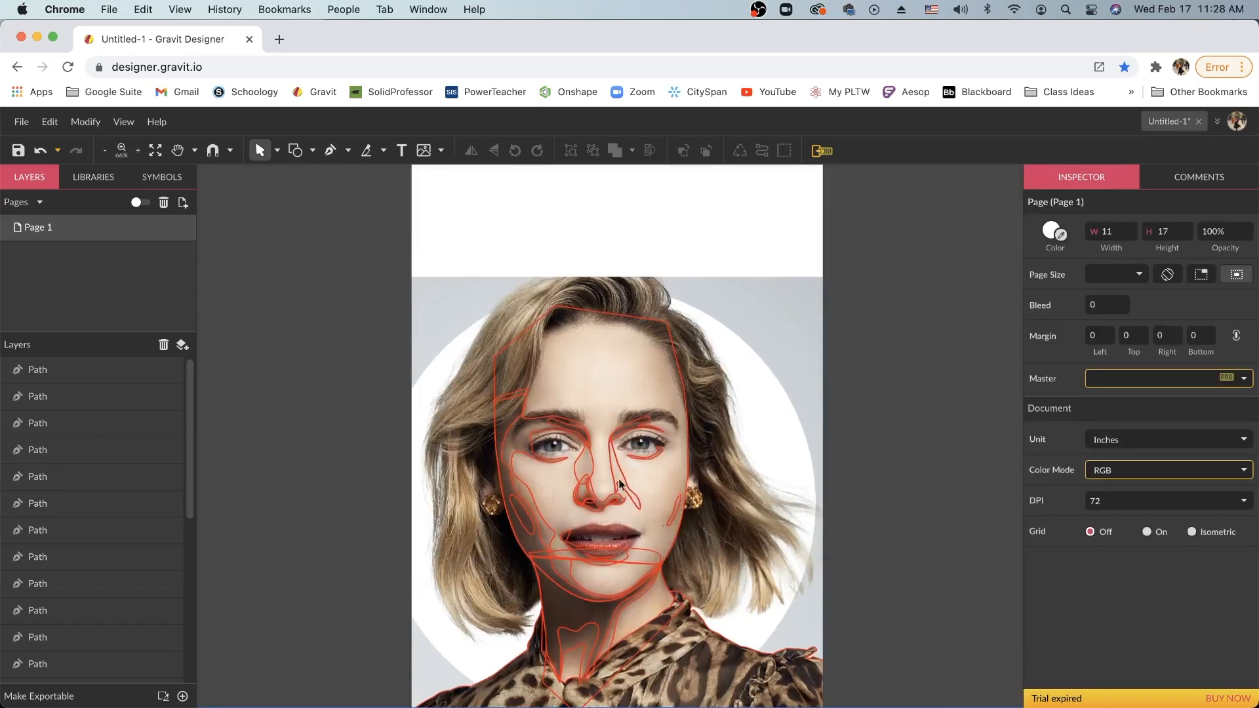